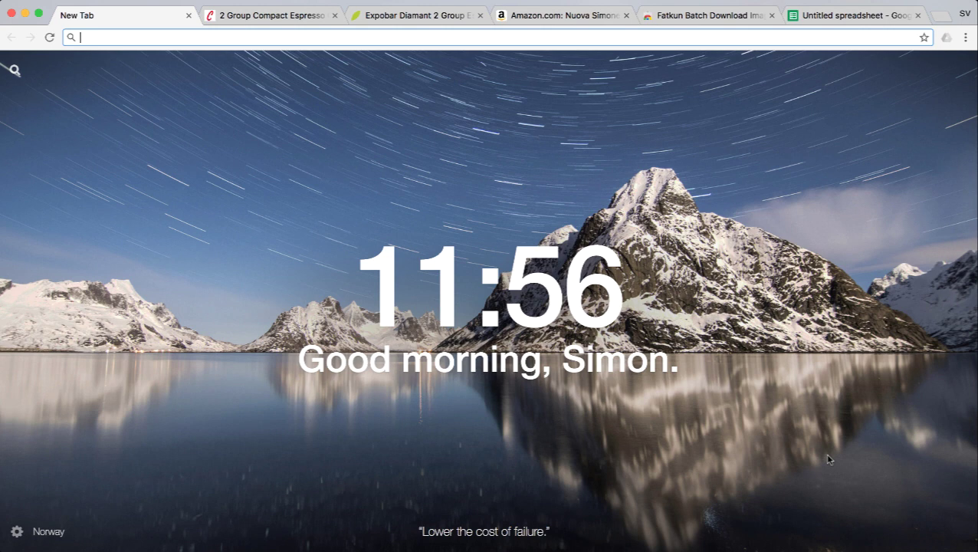
Step: On the Synchro 2 Group Compact page, start saving the machine photo via Save Image As
{"action": "left_click", "coordinate": [268, 15]}
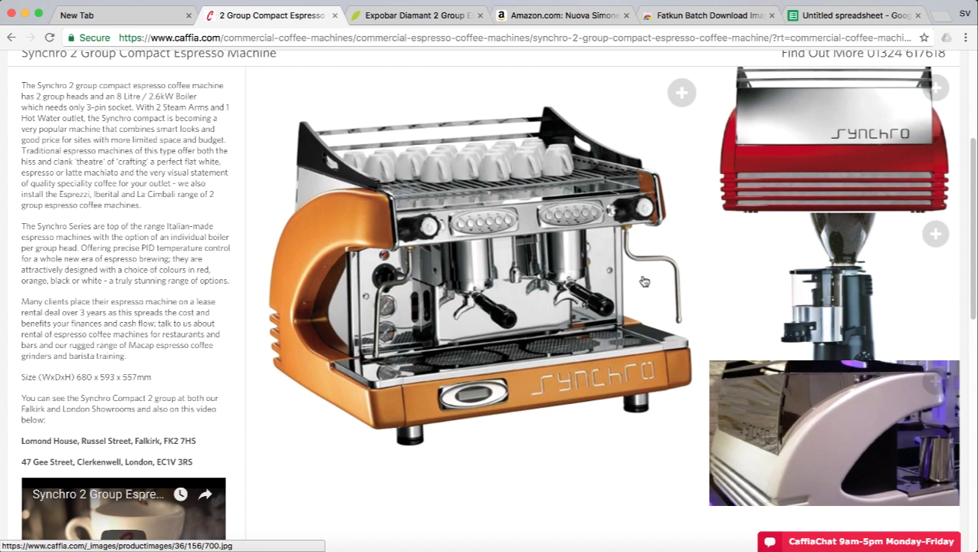
{"action": "right_click", "coordinate": [496, 232]}
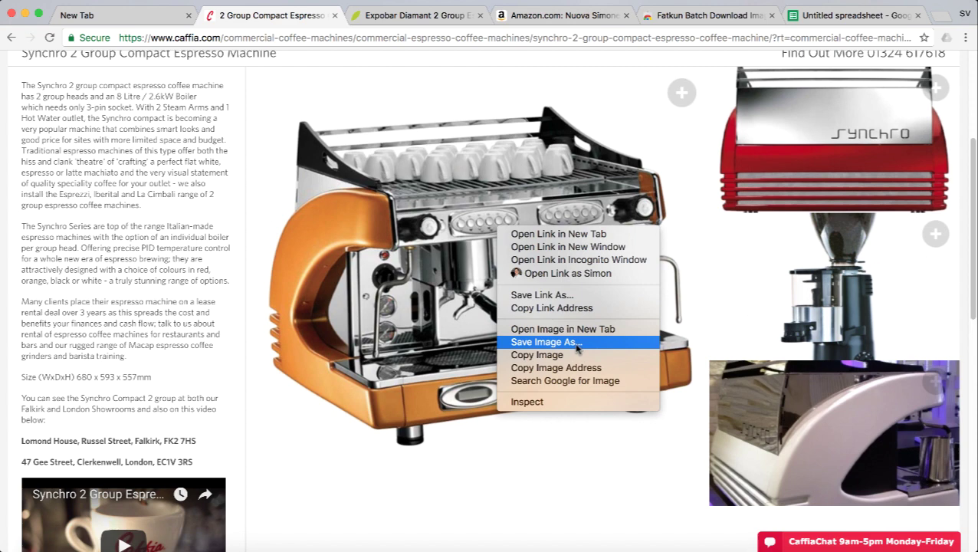
{"action": "right_click", "coordinate": [665, 131]}
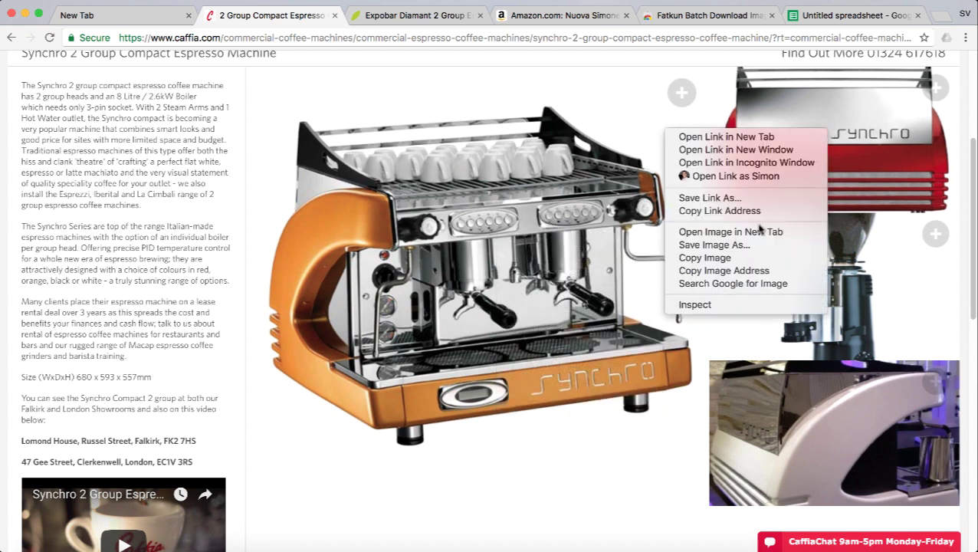
{"action": "left_click", "coordinate": [759, 245]}
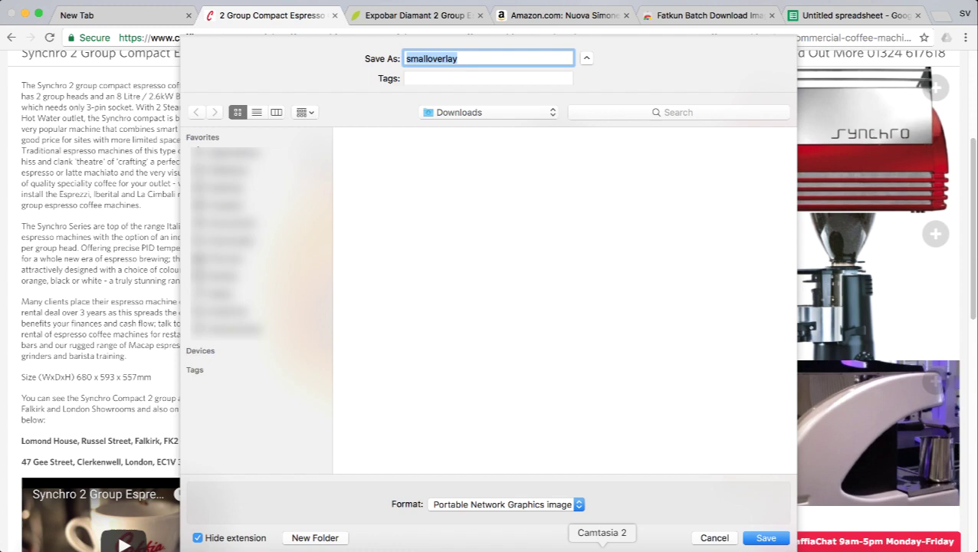
Step: Cancel the photo save and bring up the Expobar Diamant product page and image
{"action": "left_click", "coordinate": [714, 538]}
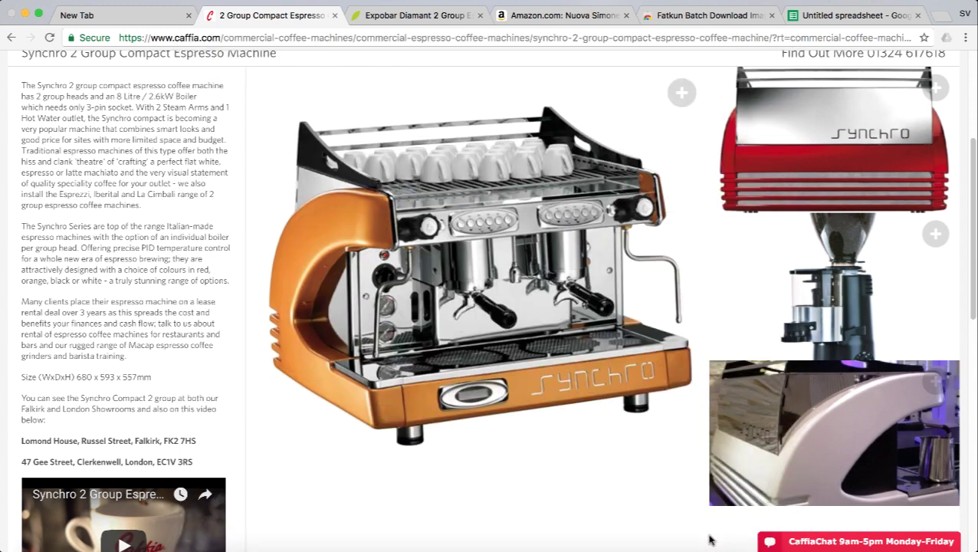
{"action": "left_click", "coordinate": [433, 12]}
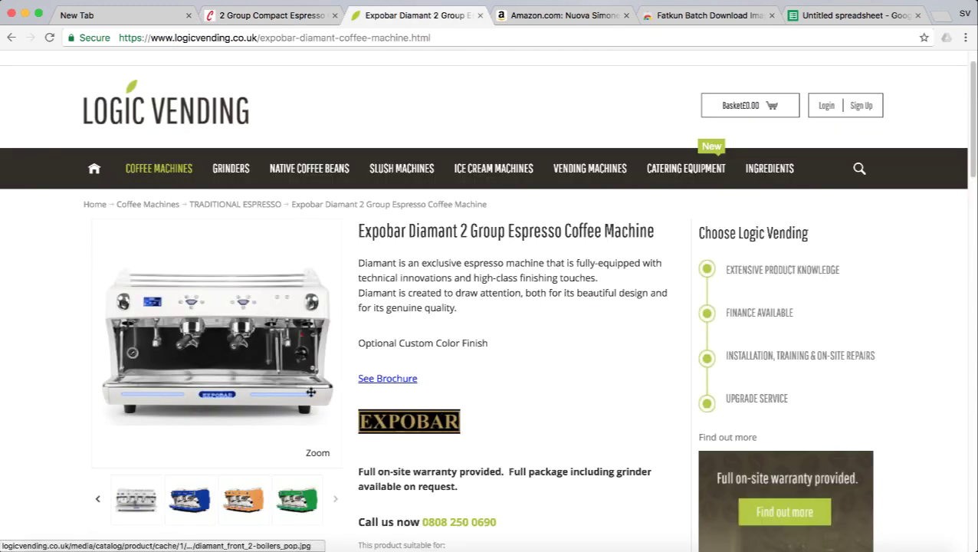
{"action": "scroll", "coordinate": [230, 307], "scroll_direction": "down", "scroll_amount": 1}
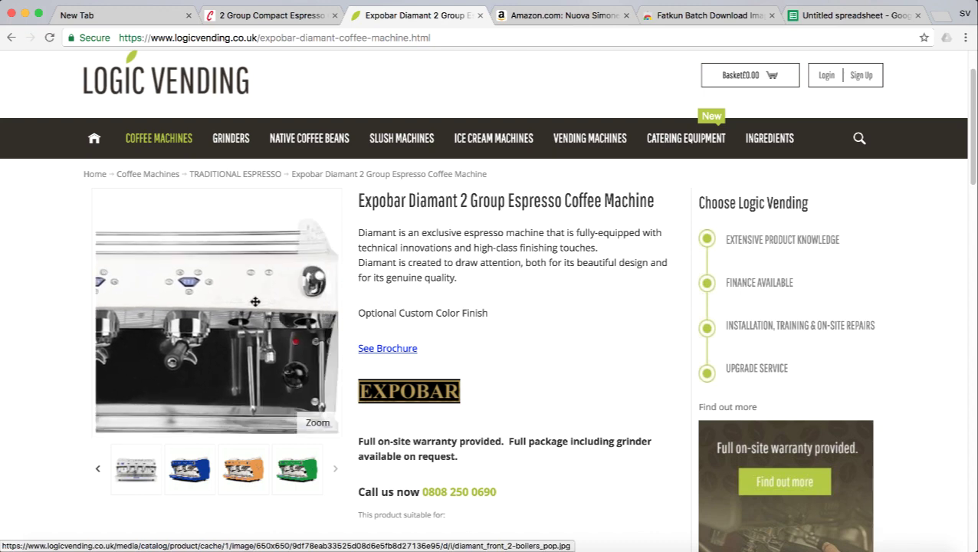
{"action": "right_click", "coordinate": [258, 298]}
{"action": "right_click", "coordinate": [218, 299]}
{"action": "left_click", "coordinate": [341, 284]}
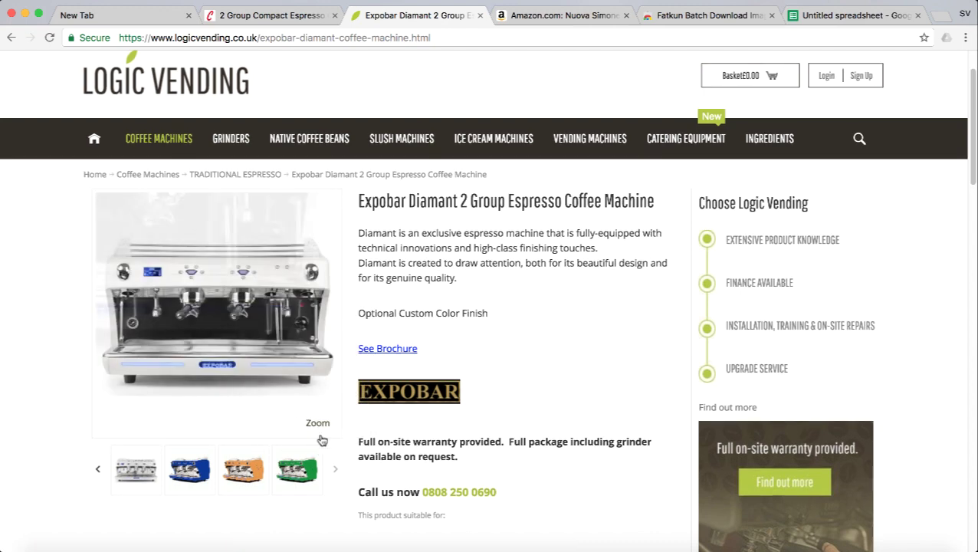
Step: Open the Expobar Diamant photo gallery, advance one image, then close it
{"action": "left_click", "coordinate": [319, 426]}
{"action": "right_click", "coordinate": [540, 270]}
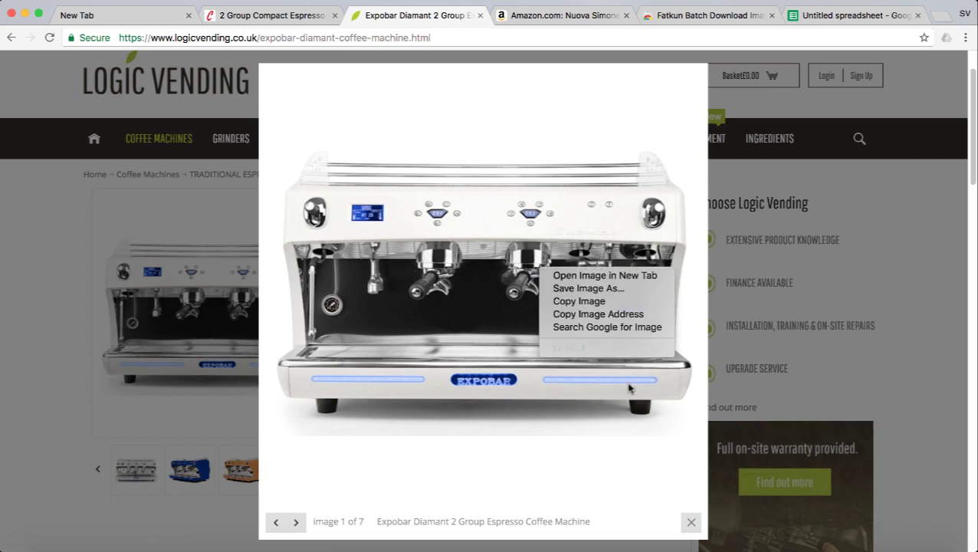
{"action": "left_click", "coordinate": [537, 460]}
{"action": "left_click", "coordinate": [295, 521]}
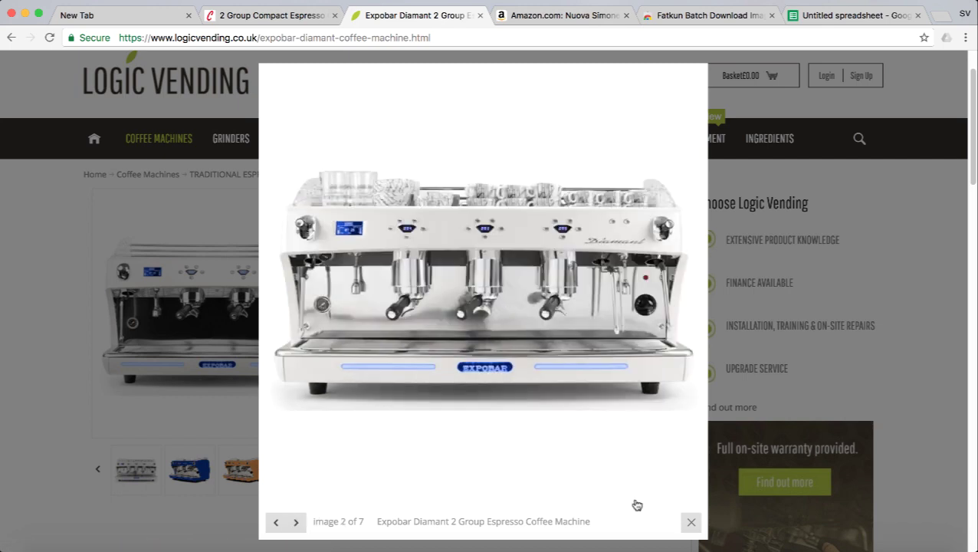
{"action": "left_click", "coordinate": [690, 522]}
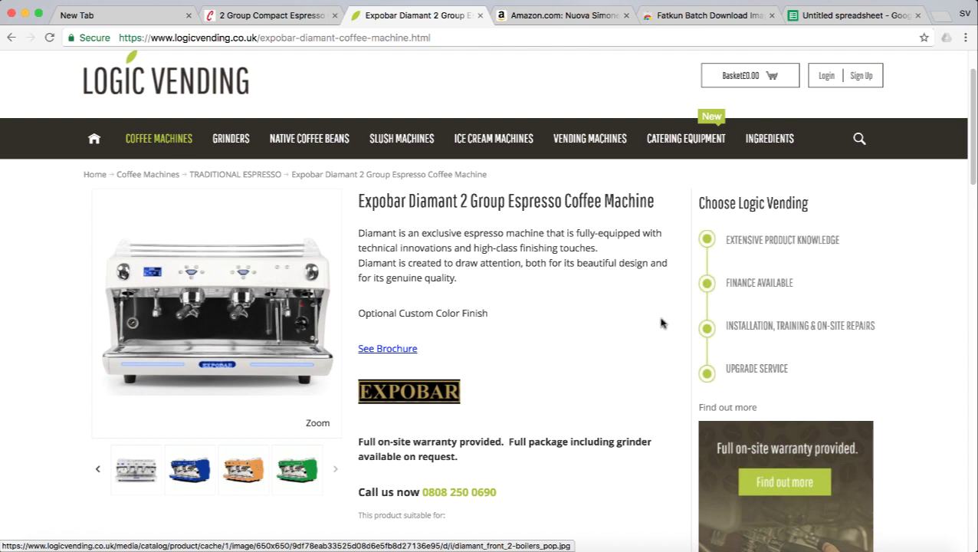
{"action": "mouse_move", "coordinate": [685, 138]}
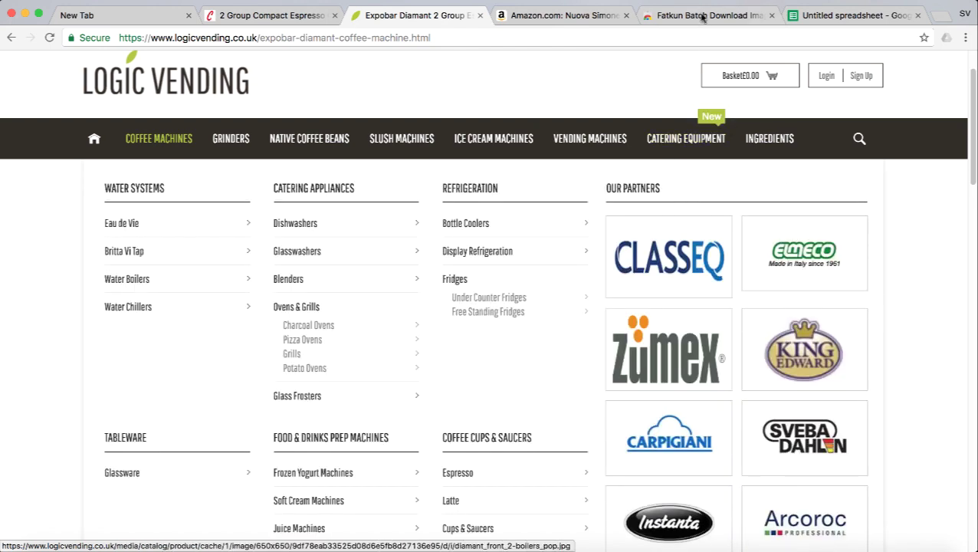
Step: Install Fatkun Batch Download Image from its Web Store listing with Add extension
{"action": "left_click", "coordinate": [701, 17]}
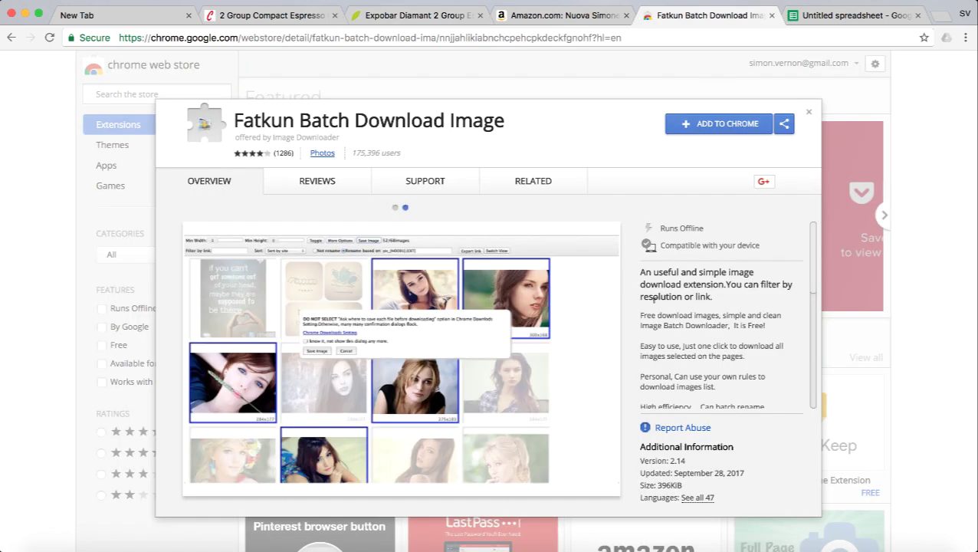
{"action": "left_click", "coordinate": [396, 208]}
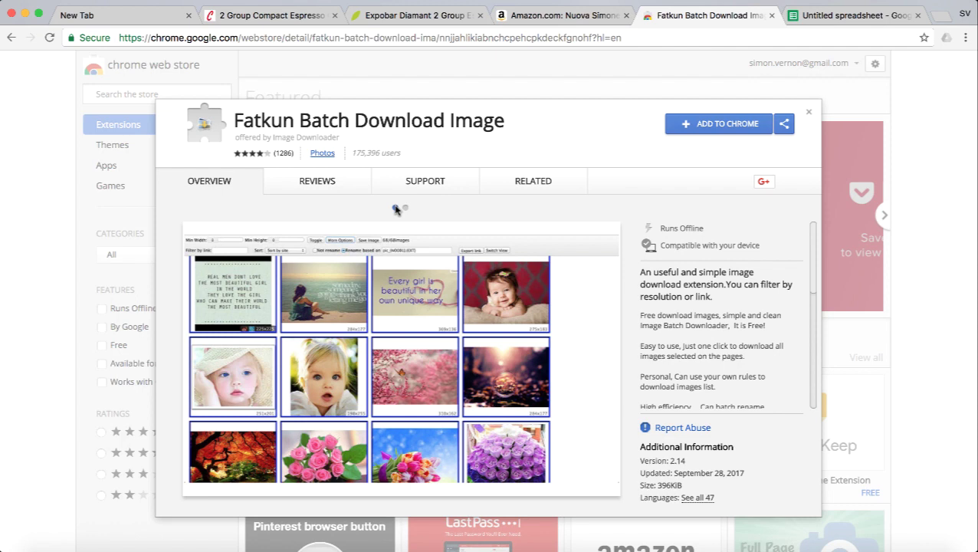
{"action": "left_click", "coordinate": [714, 126]}
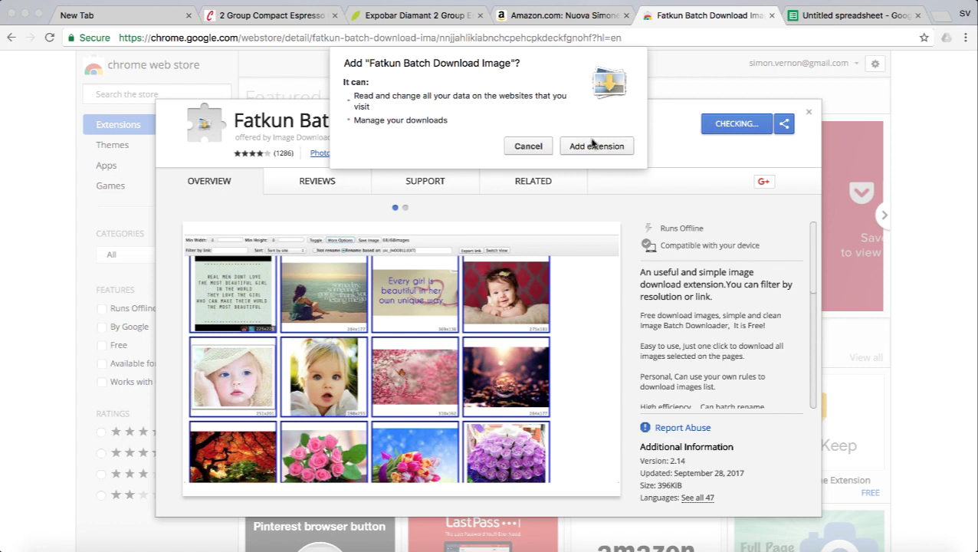
{"action": "left_click", "coordinate": [597, 148]}
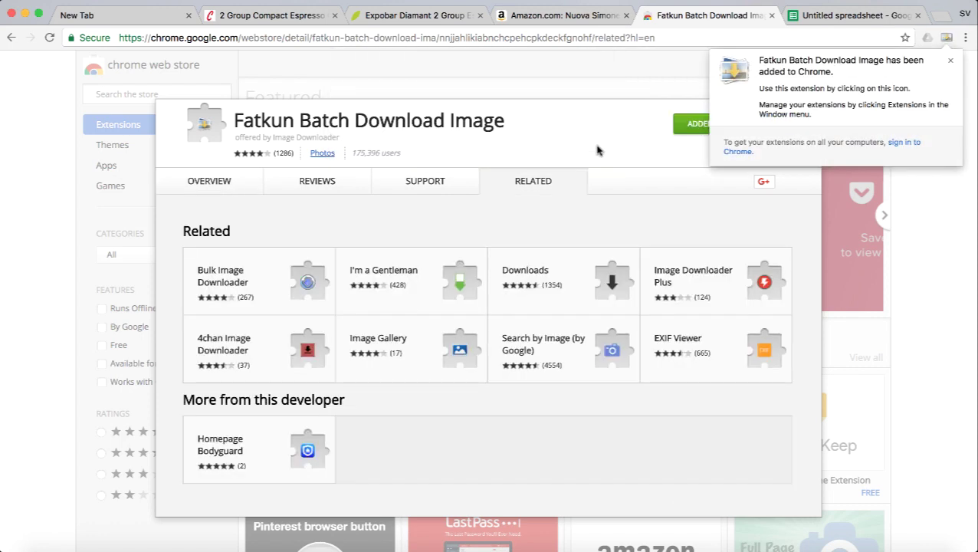
{"action": "left_click", "coordinate": [950, 61]}
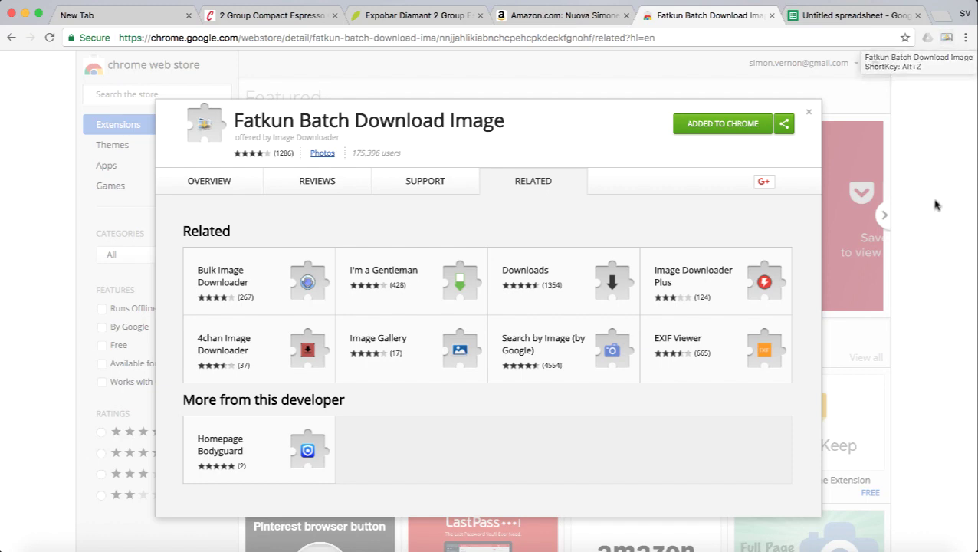
Step: Return to the Expobar Diamant page and browse its gallery to image 3 of 7
{"action": "left_click", "coordinate": [553, 72]}
{"action": "left_click", "coordinate": [295, 23]}
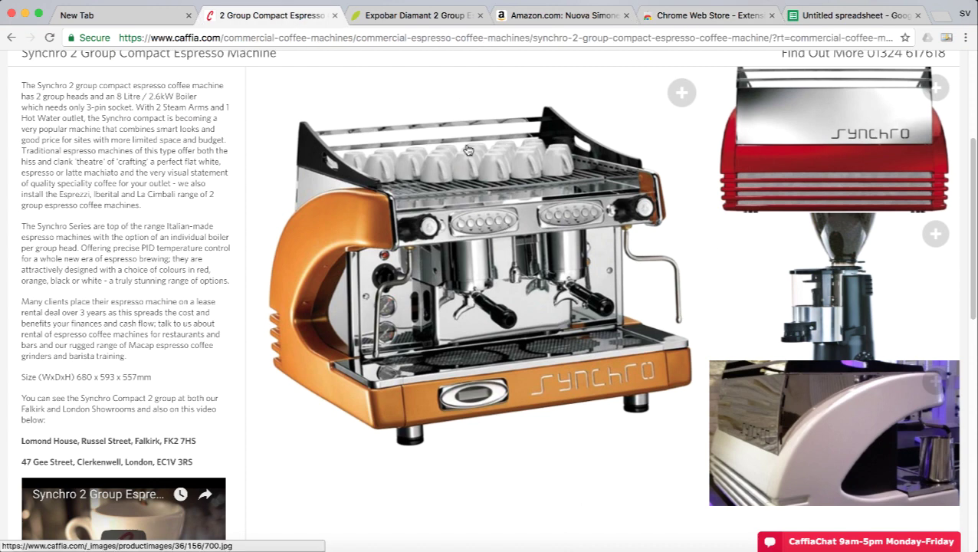
{"action": "left_click", "coordinate": [415, 21]}
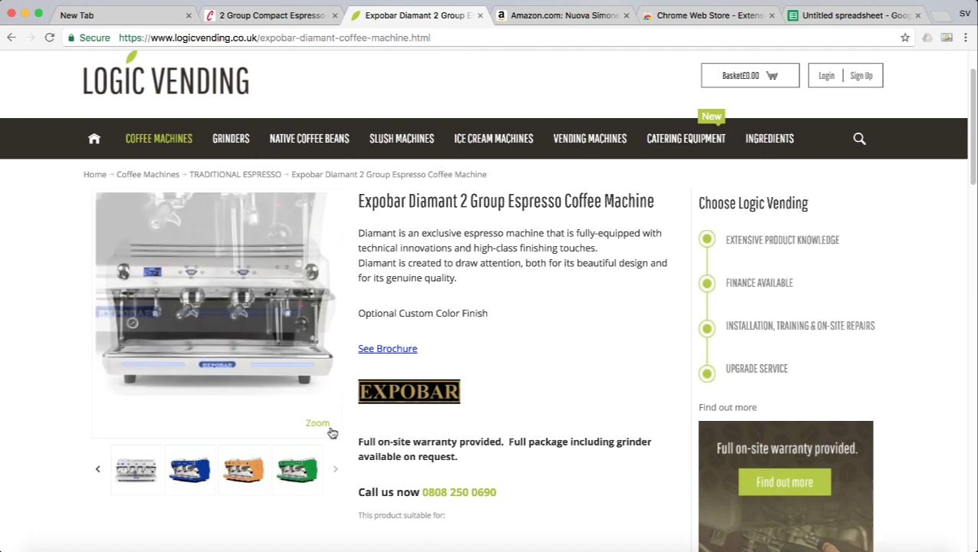
{"action": "left_click", "coordinate": [331, 433]}
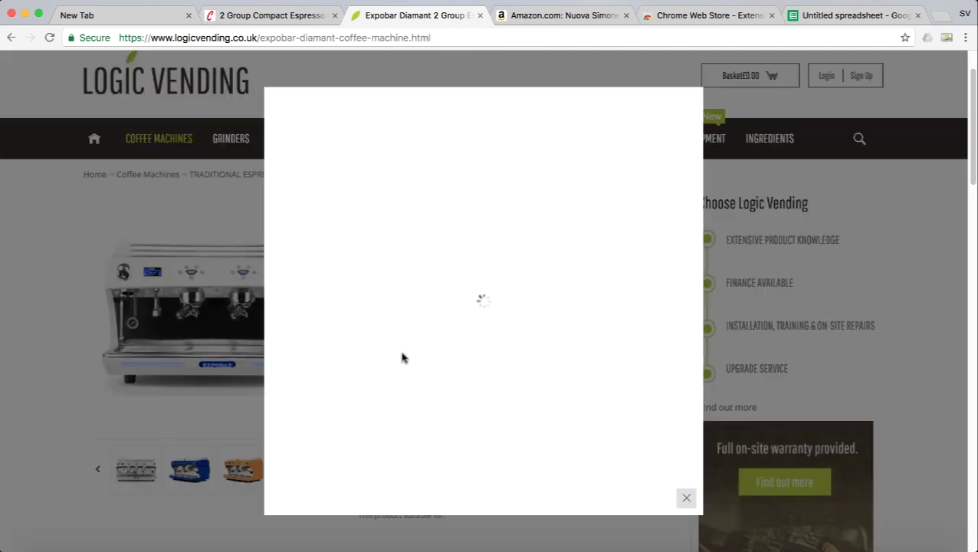
{"action": "left_click", "coordinate": [299, 524]}
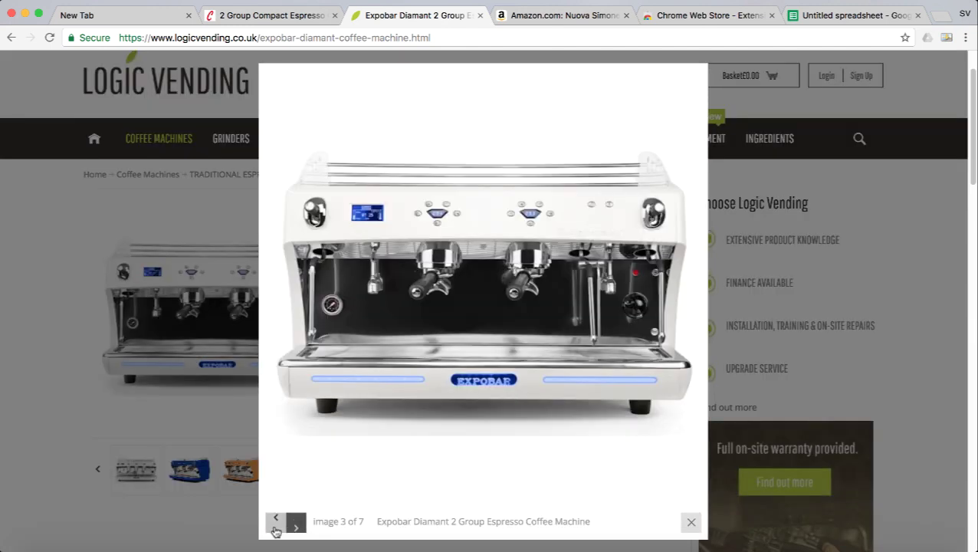
{"action": "left_click", "coordinate": [274, 524]}
{"action": "left_click", "coordinate": [296, 528]}
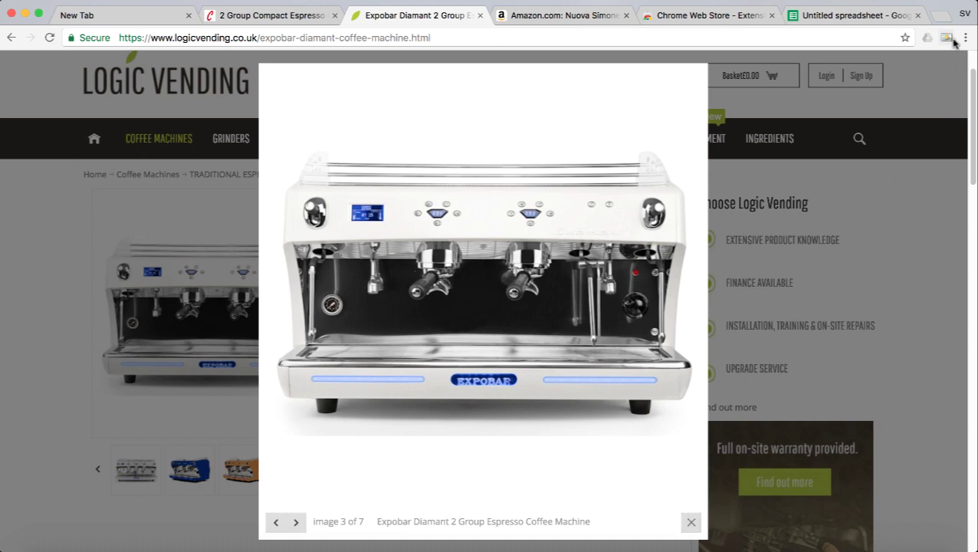
{"action": "left_click", "coordinate": [690, 522]}
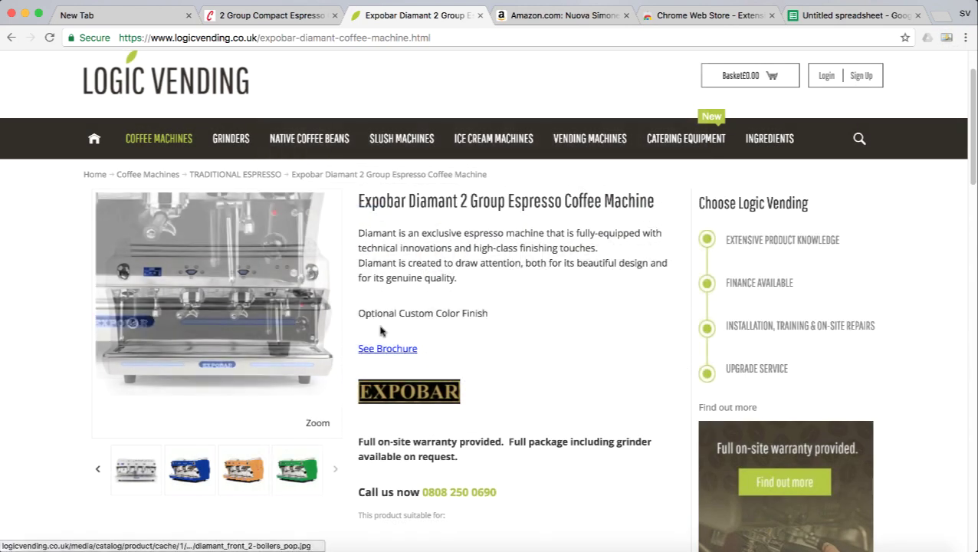
{"action": "mouse_move", "coordinate": [217, 307]}
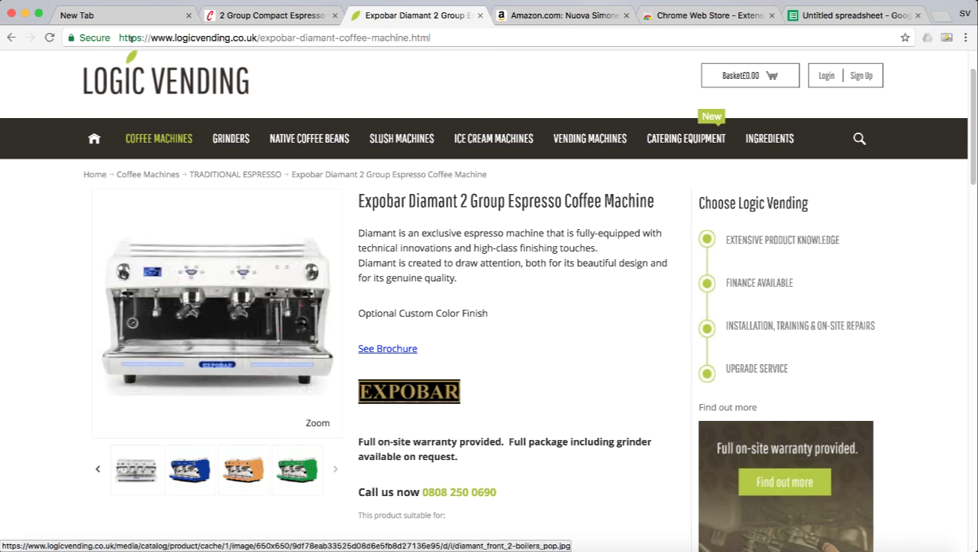
Step: Reload the page, reopen the gallery at image 4 of 7, and show Fatkun's download options
{"action": "key", "text": "super+r"}
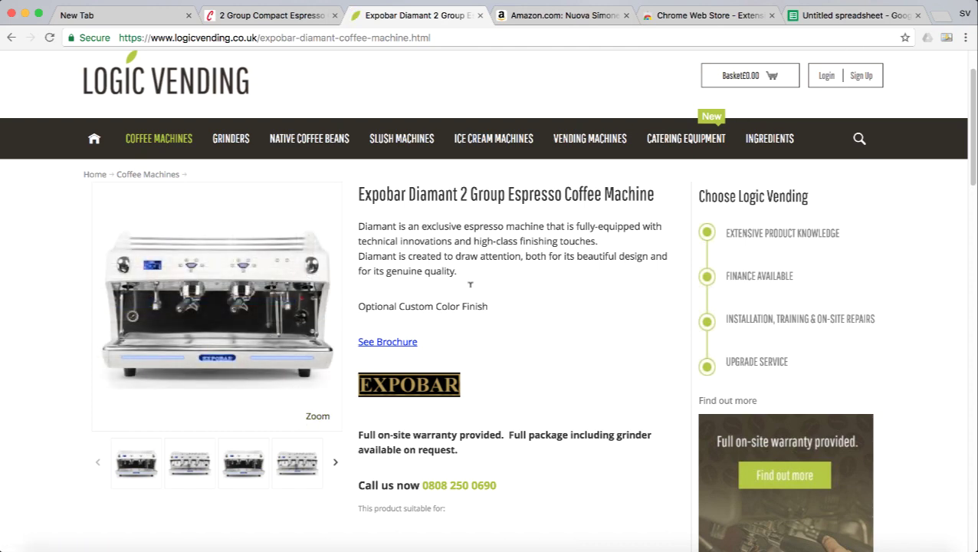
{"action": "left_click", "coordinate": [318, 417]}
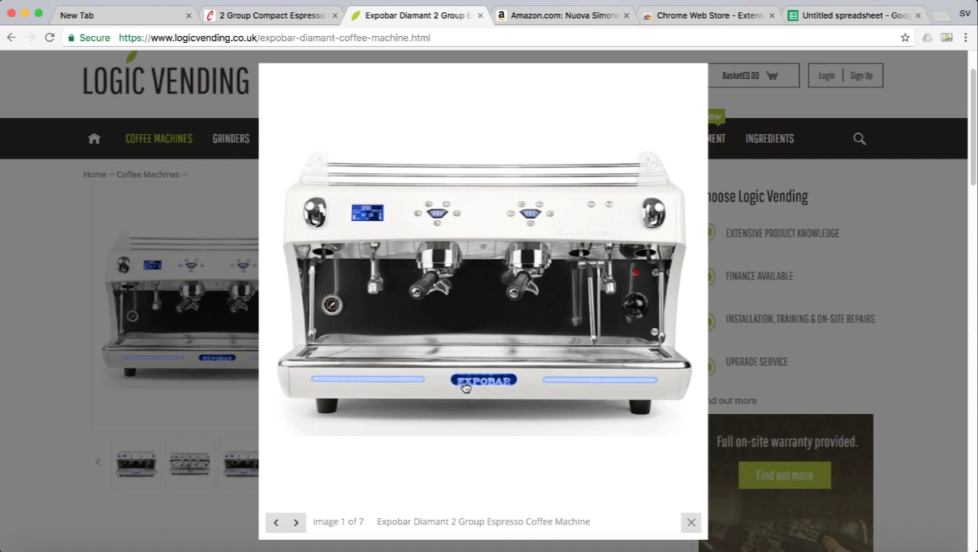
{"action": "left_click", "coordinate": [297, 522]}
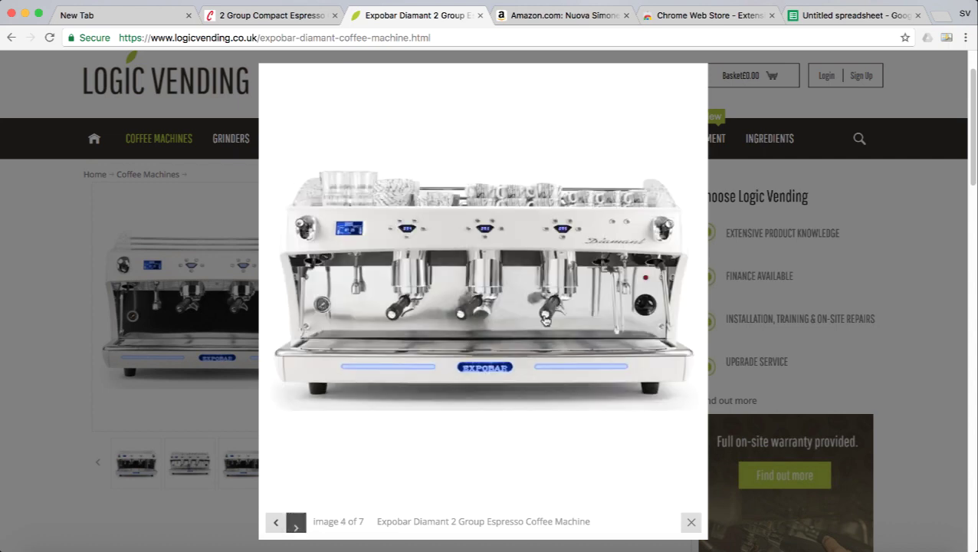
{"action": "left_click", "coordinate": [947, 38]}
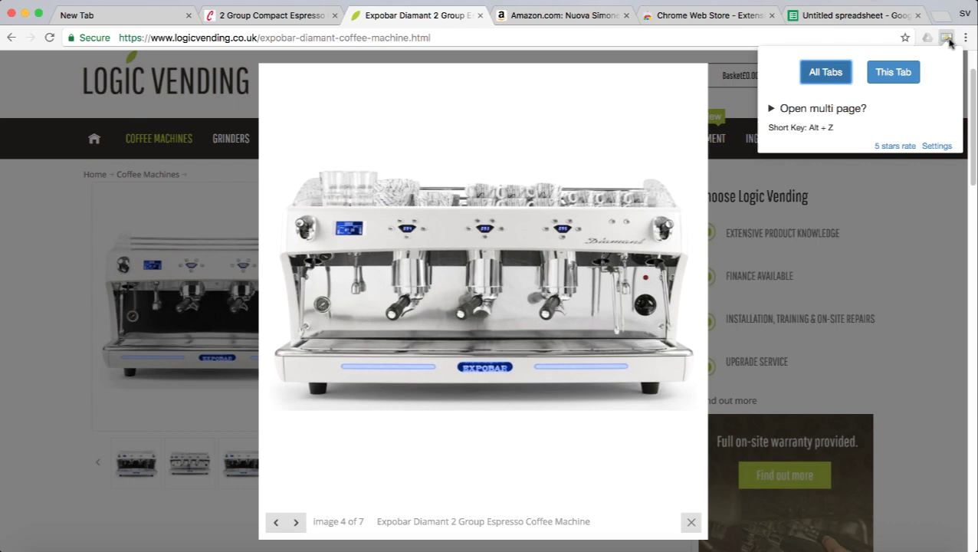
Step: Grab all 58 Expobar page images into Fatkun's grid and scroll through them
{"action": "left_click", "coordinate": [903, 79]}
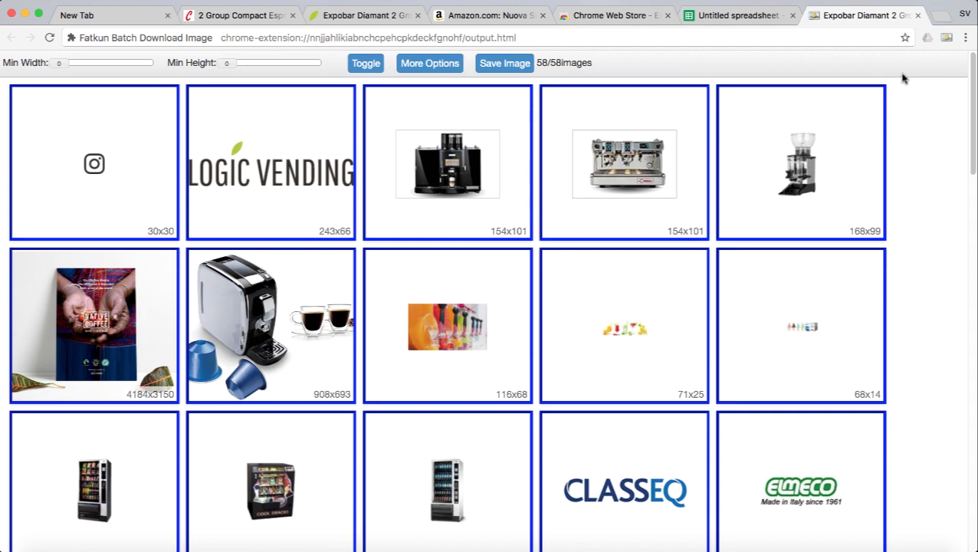
{"action": "scroll", "coordinate": [692, 230], "scroll_direction": "down", "scroll_amount": 5}
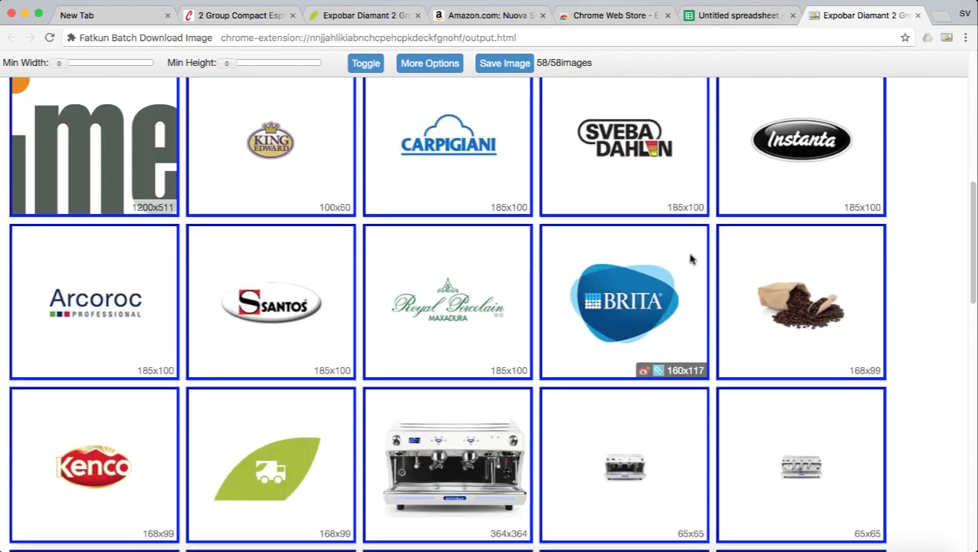
{"action": "scroll", "coordinate": [690, 259], "scroll_direction": "down", "scroll_amount": 5}
{"action": "scroll", "coordinate": [690, 259], "scroll_direction": "down", "scroll_amount": 7}
{"action": "scroll", "coordinate": [682, 243], "scroll_direction": "up", "scroll_amount": 2}
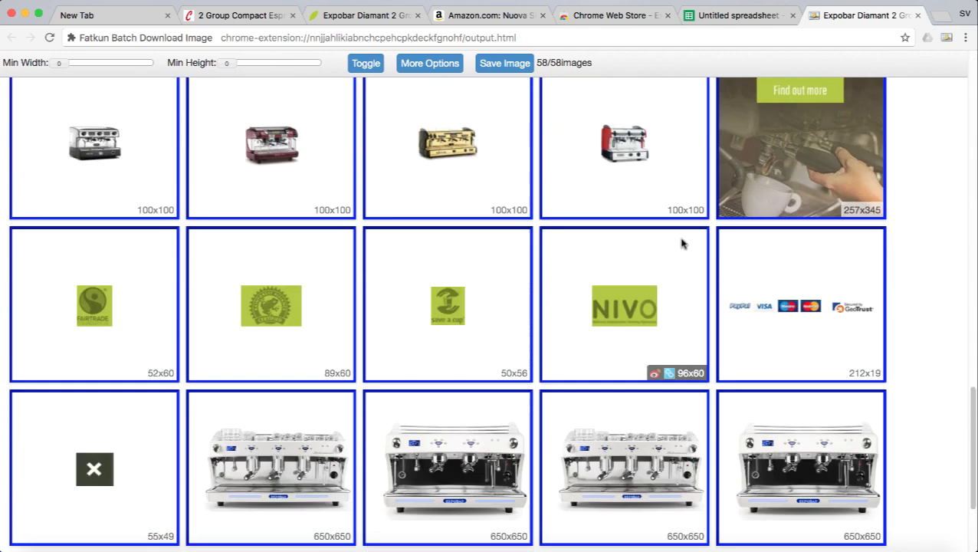
{"action": "scroll", "coordinate": [682, 243], "scroll_direction": "up", "scroll_amount": 8}
{"action": "scroll", "coordinate": [681, 242], "scroll_direction": "up", "scroll_amount": 8}
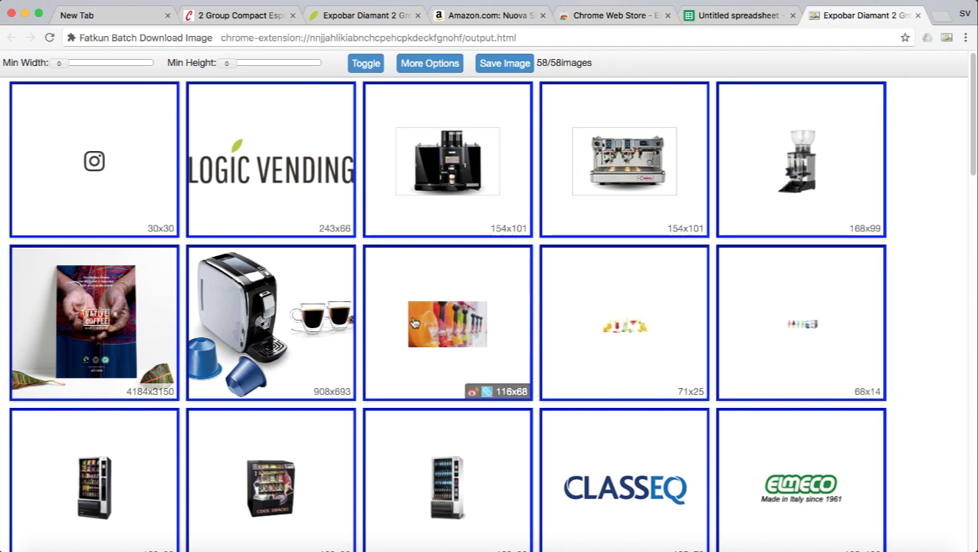
Step: Deselect and reselect the Instagram, logo, machine and tiny tiles to test selection
{"action": "left_click", "coordinate": [95, 146]}
{"action": "left_click", "coordinate": [303, 157]}
{"action": "left_click", "coordinate": [447, 157]}
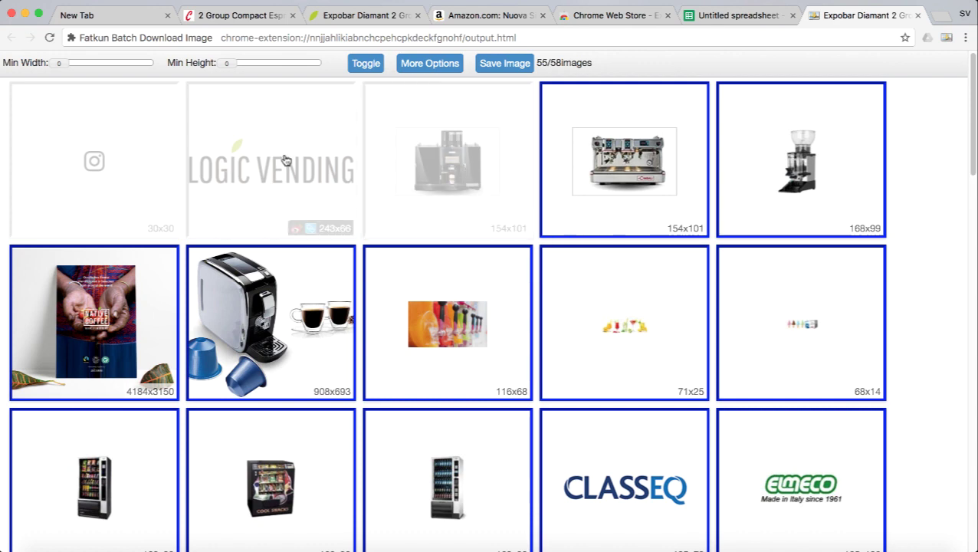
{"action": "left_click", "coordinate": [284, 159]}
{"action": "left_click", "coordinate": [447, 161]}
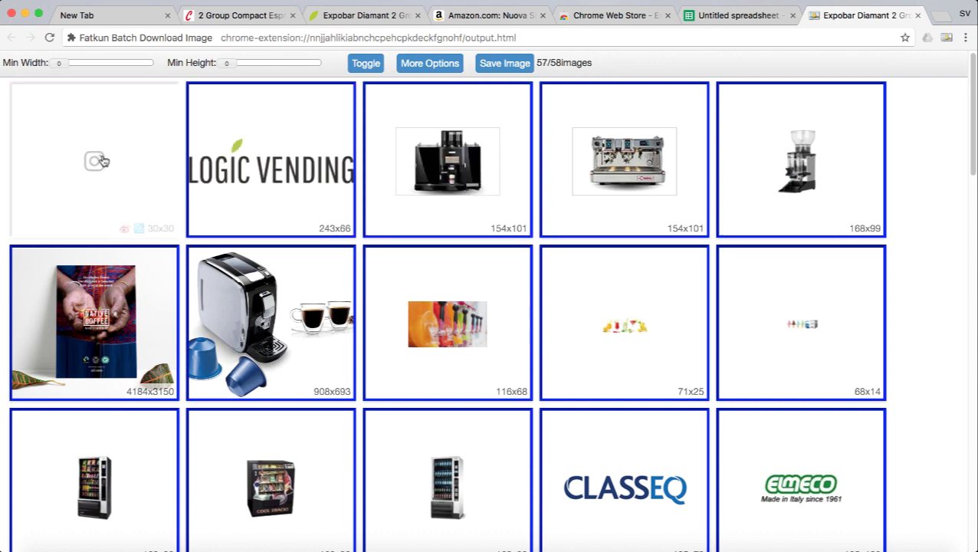
{"action": "left_click", "coordinate": [612, 293]}
{"action": "left_click", "coordinate": [817, 326]}
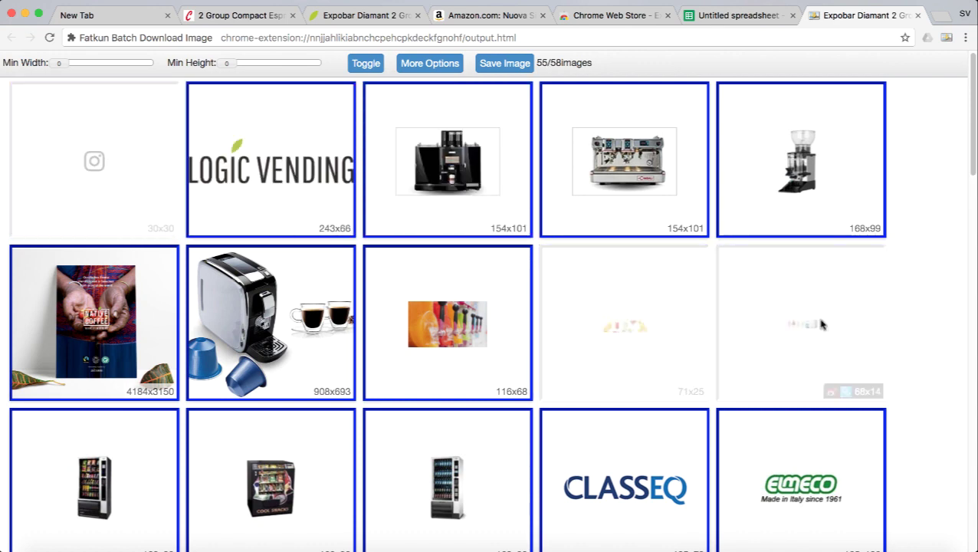
{"action": "left_click", "coordinate": [816, 324]}
{"action": "left_click", "coordinate": [625, 322]}
{"action": "left_click", "coordinate": [127, 167]}
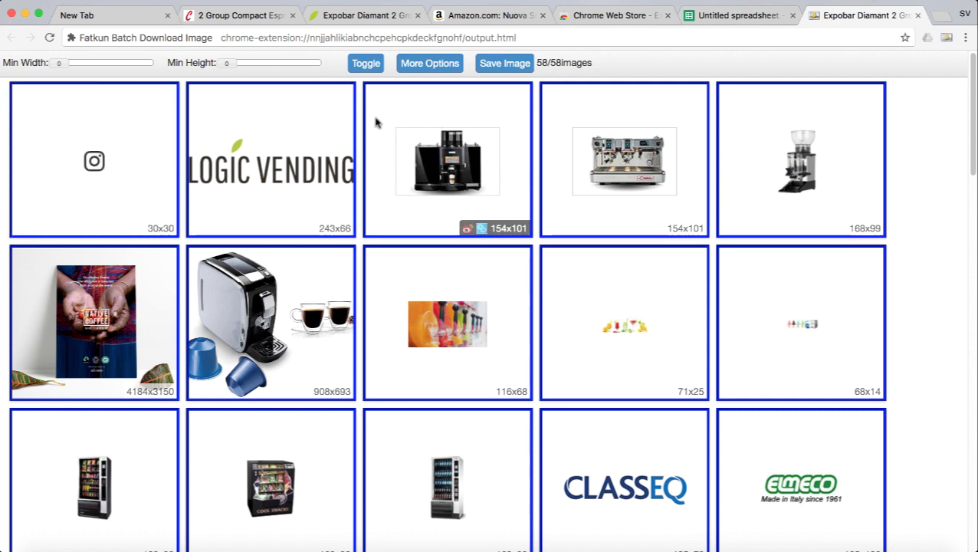
Step: Deselect all, try selecting a few tiles, then reselect every image
{"action": "left_click", "coordinate": [367, 65]}
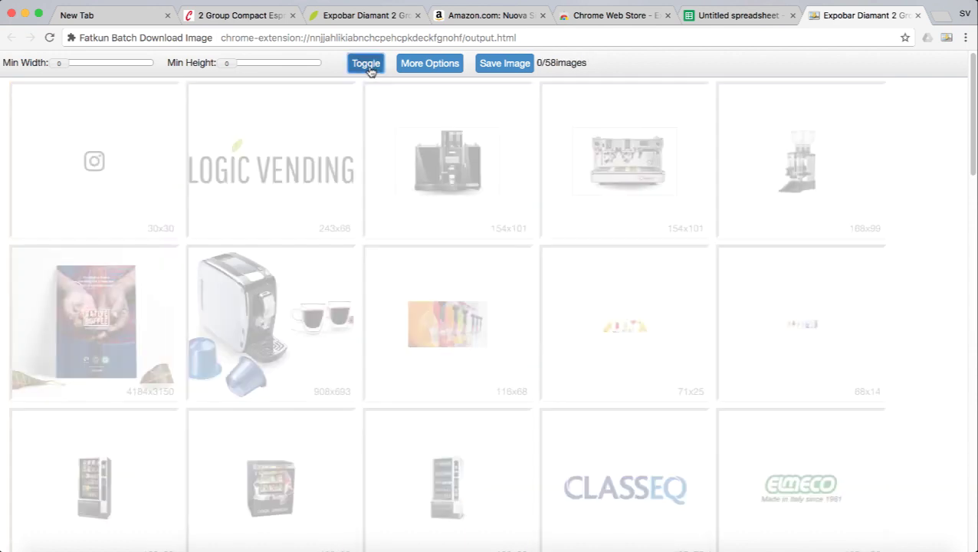
{"action": "left_click", "coordinate": [433, 155]}
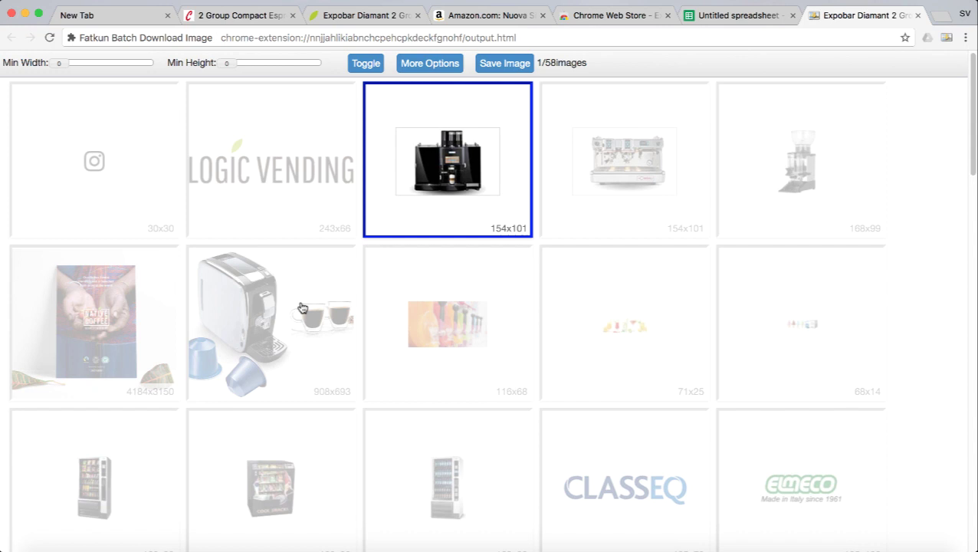
{"action": "left_click", "coordinate": [301, 386]}
{"action": "left_click", "coordinate": [480, 363]}
{"action": "left_click", "coordinate": [463, 213]}
{"action": "left_click", "coordinate": [447, 353]}
{"action": "left_click", "coordinate": [306, 352]}
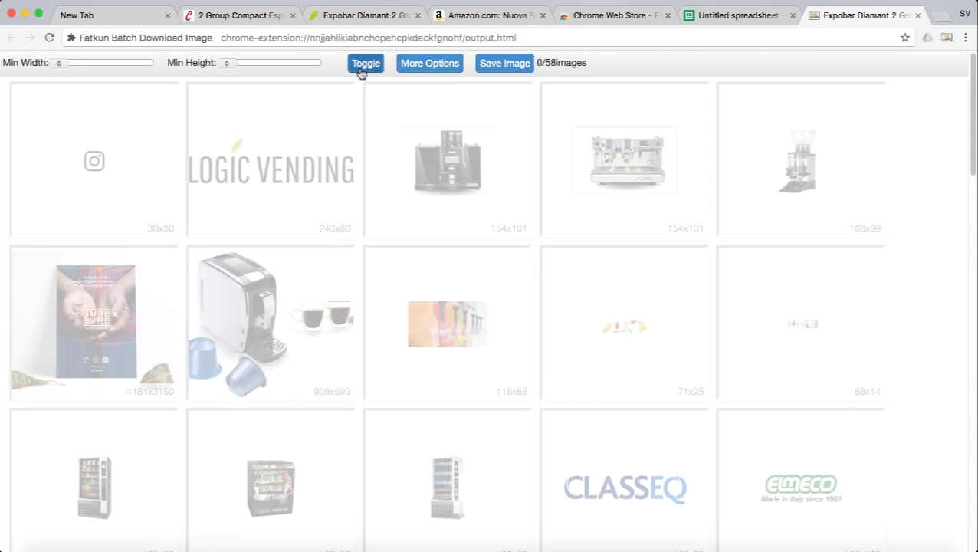
{"action": "left_click", "coordinate": [365, 63]}
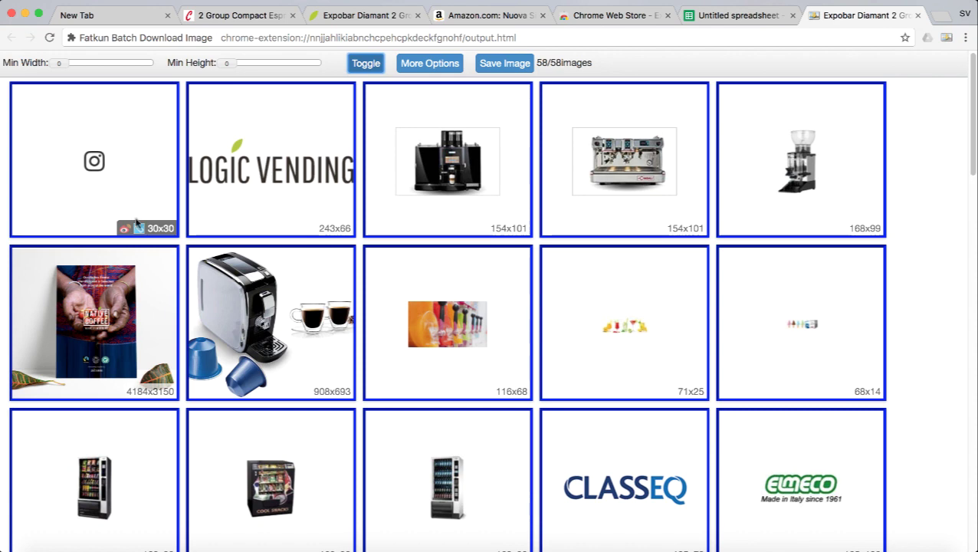
Step: Set a 300-pixel minimum width and drop the 1200x511 banner and 4184x3150 poster
{"action": "left_click_drag", "start_coordinate": [60, 65], "coordinate": [85, 67]}
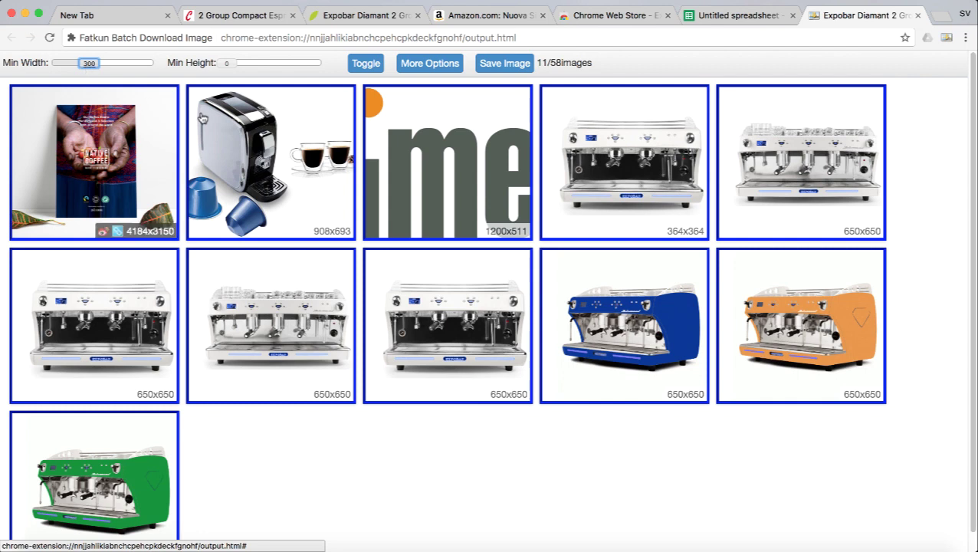
{"action": "left_click", "coordinate": [440, 161]}
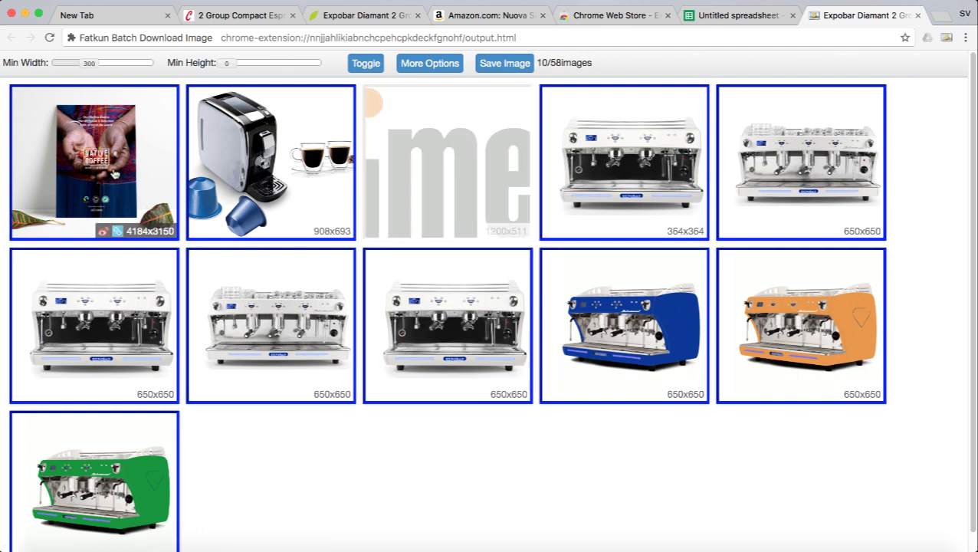
{"action": "left_click", "coordinate": [116, 177]}
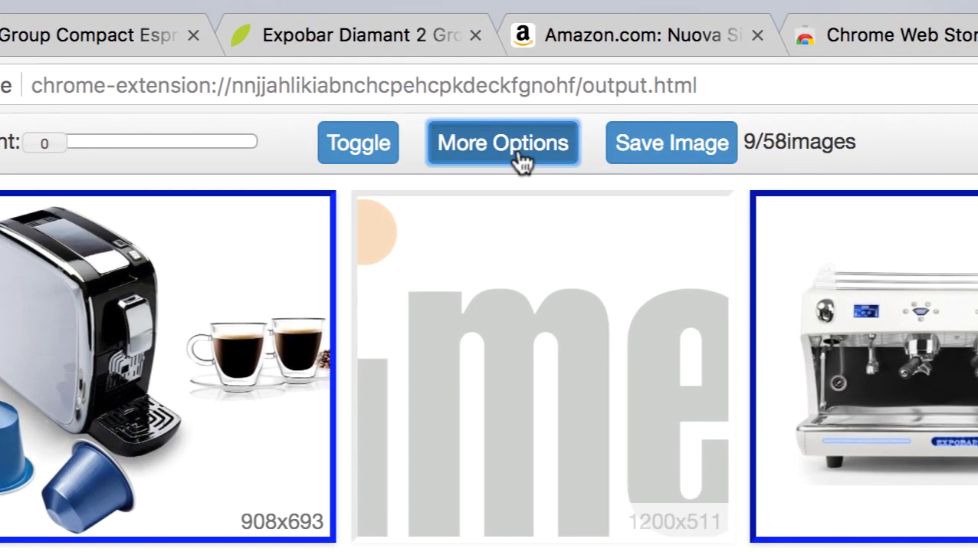
Step: Enable renaming by the pic_{NO001}.{EXT} pattern with 'pic' highlighted for replacement
{"action": "left_click", "coordinate": [436, 68]}
{"action": "mouse_move", "coordinate": [536, 384]}
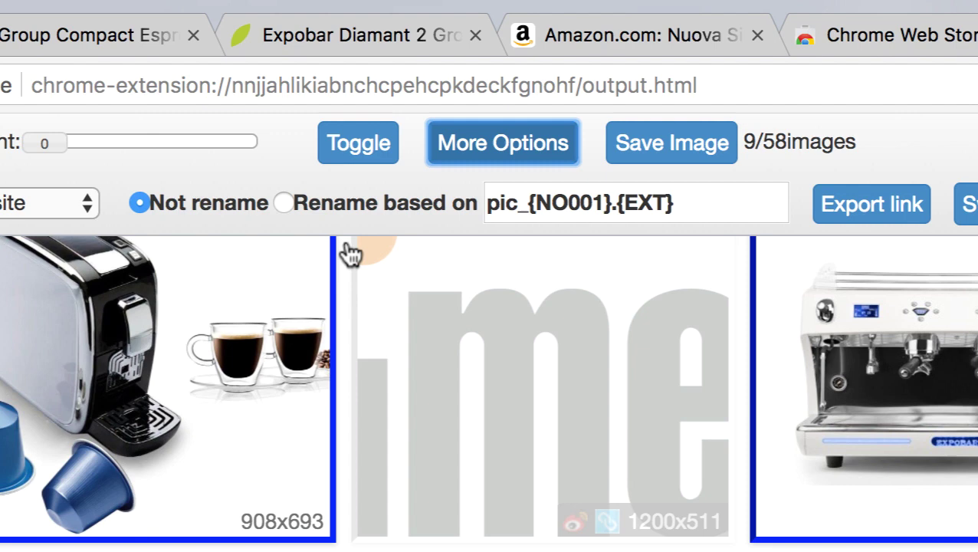
{"action": "left_click", "coordinate": [282, 204]}
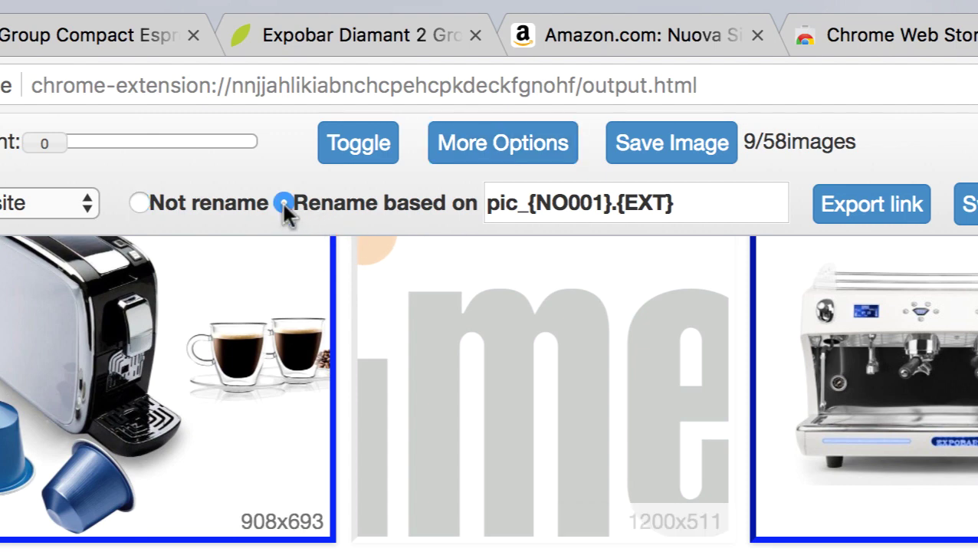
{"action": "left_click", "coordinate": [502, 192]}
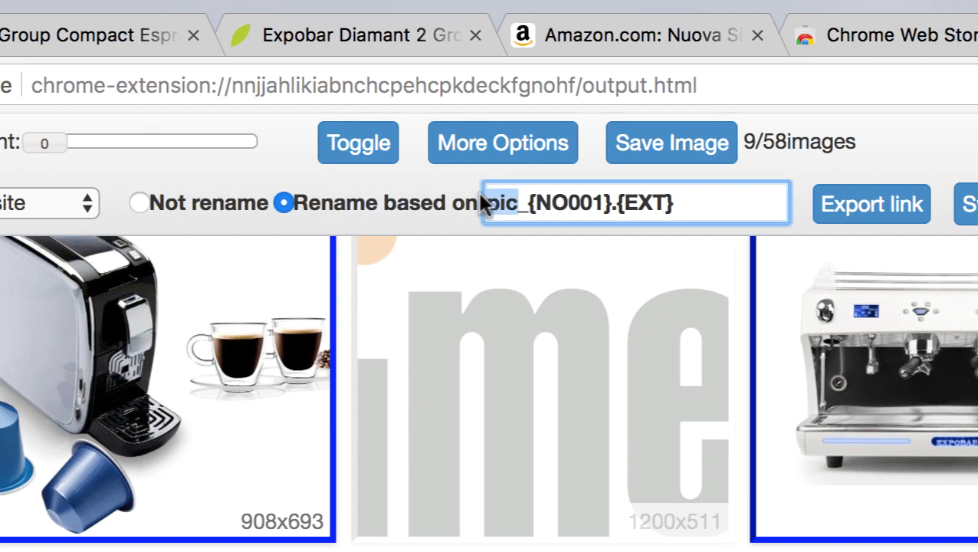
{"action": "left_click_drag", "start_coordinate": [485, 203], "coordinate": [512, 198]}
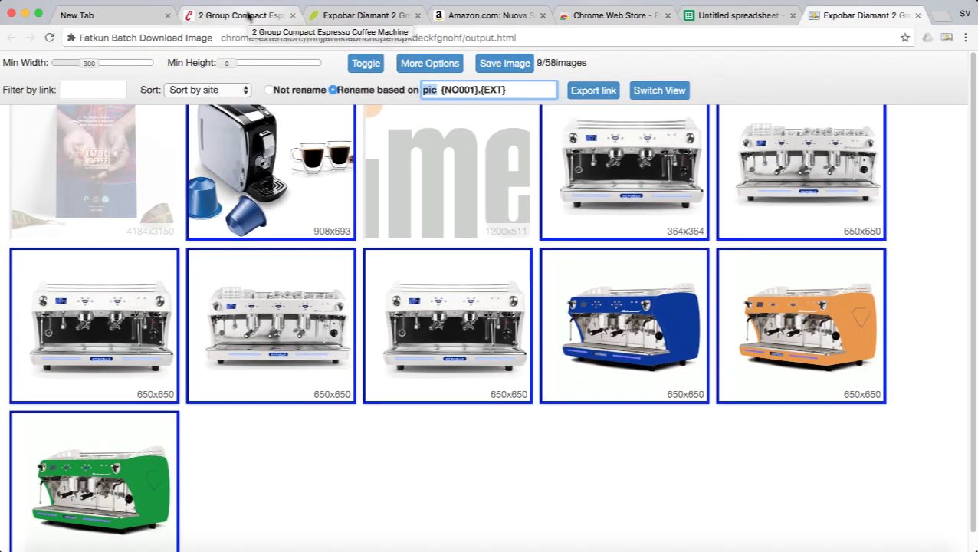
{"action": "left_click", "coordinate": [248, 16]}
Step: Close the gallery and copy the title 'Expobar Diamant 2 Group Espresso Coffee Machine'
{"action": "left_click", "coordinate": [357, 15]}
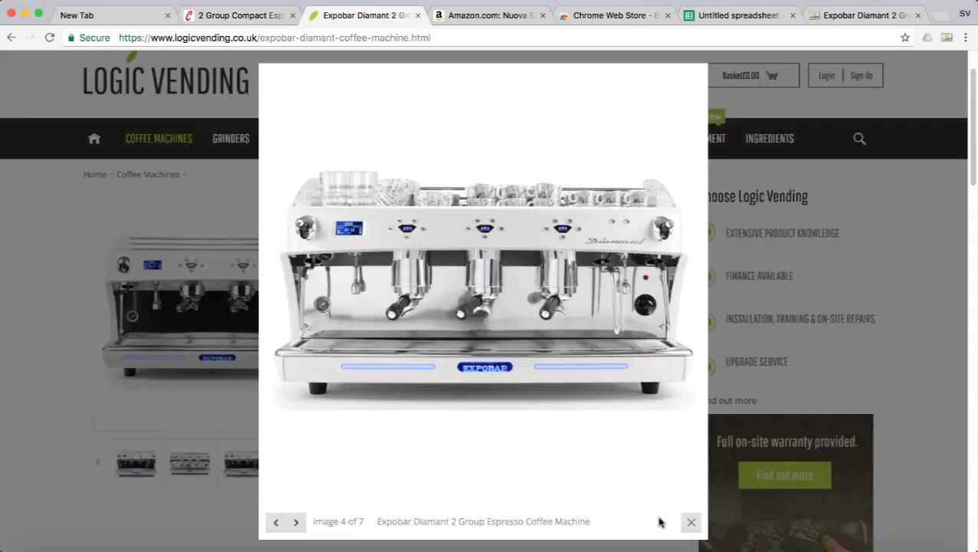
{"action": "left_click", "coordinate": [691, 522]}
{"action": "left_click_drag", "start_coordinate": [653, 195], "coordinate": [357, 195]}
{"action": "right_click", "coordinate": [367, 191]}
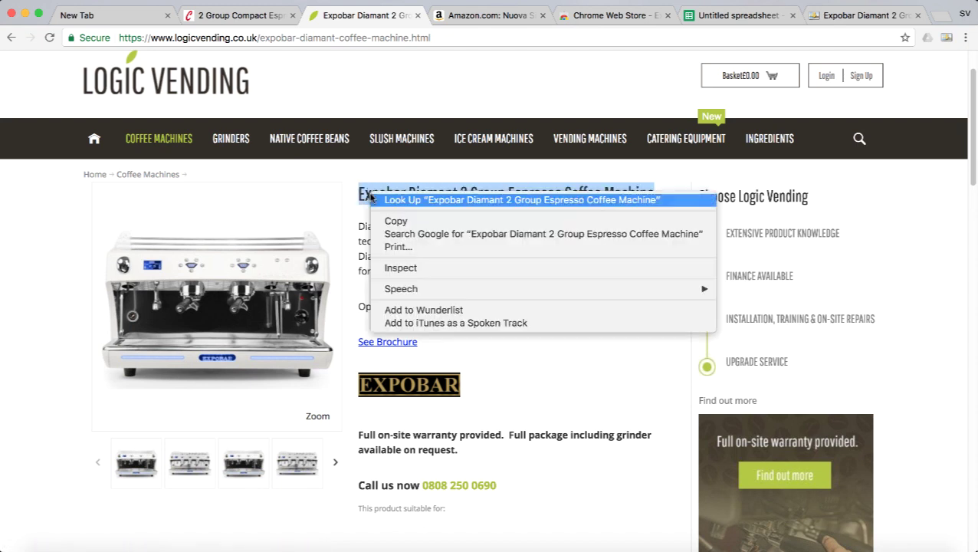
{"action": "left_click", "coordinate": [405, 222]}
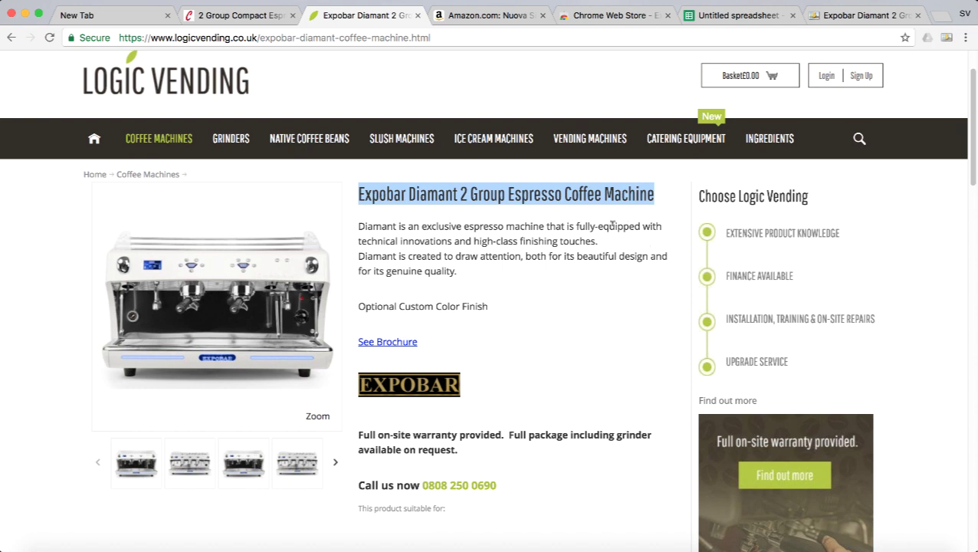
{"action": "left_click", "coordinate": [645, 217]}
{"action": "left_click_drag", "start_coordinate": [652, 195], "coordinate": [357, 188]}
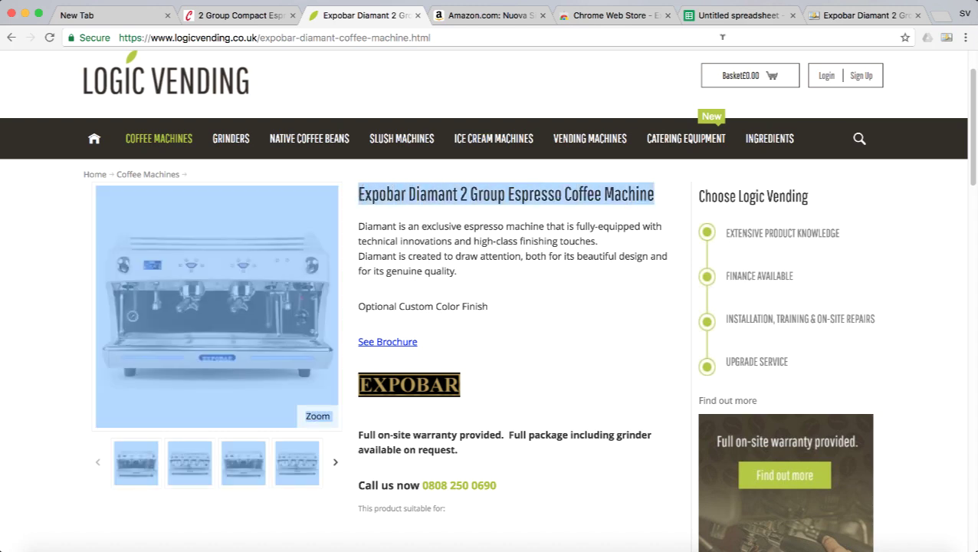
Step: Paste the title into Fatkun's rename field, undo back to pic_{NO001}.{EXT}, and open Untitled spreadsheet
{"action": "left_click", "coordinate": [851, 15]}
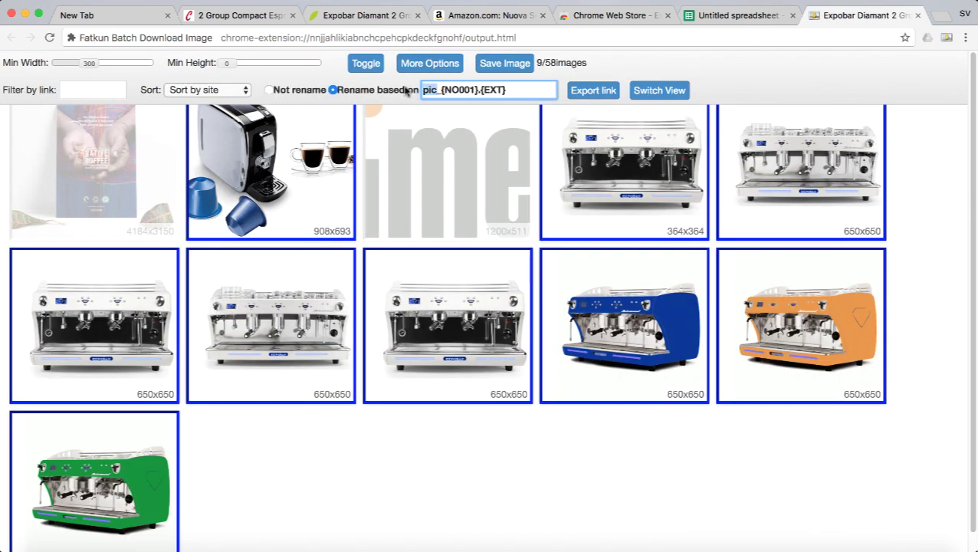
{"action": "key", "text": "ctrl+v"}
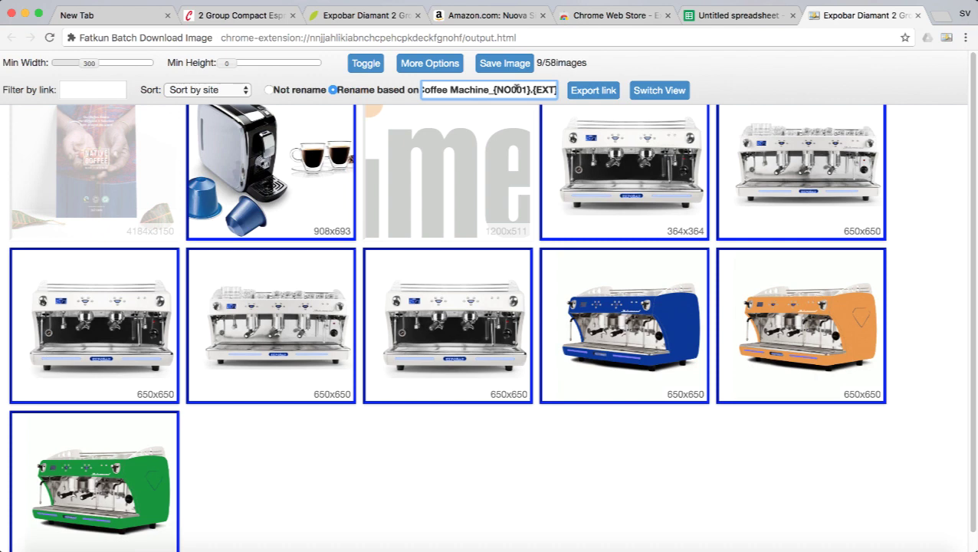
{"action": "key", "text": "ctrl+a"}
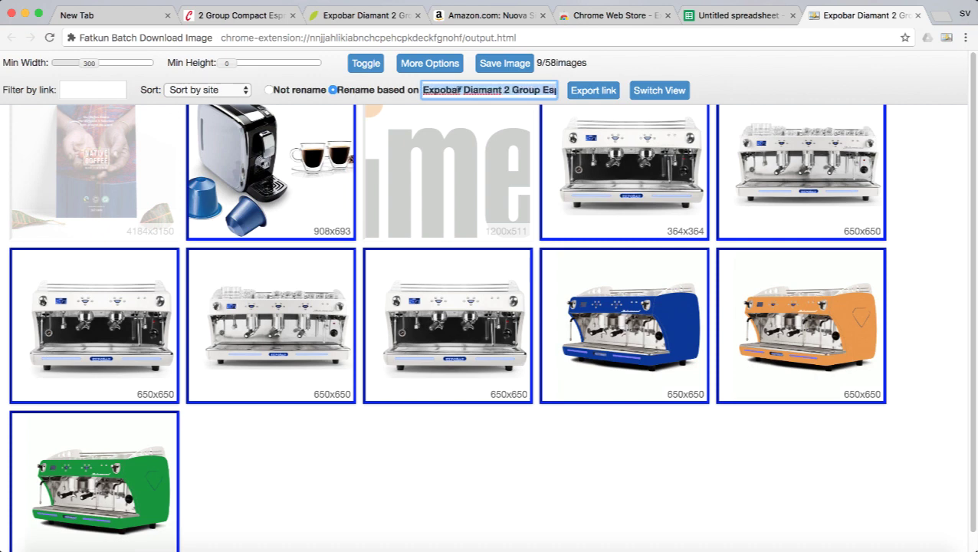
{"action": "left_click", "coordinate": [460, 90]}
{"action": "key", "text": "ctrl+z"}
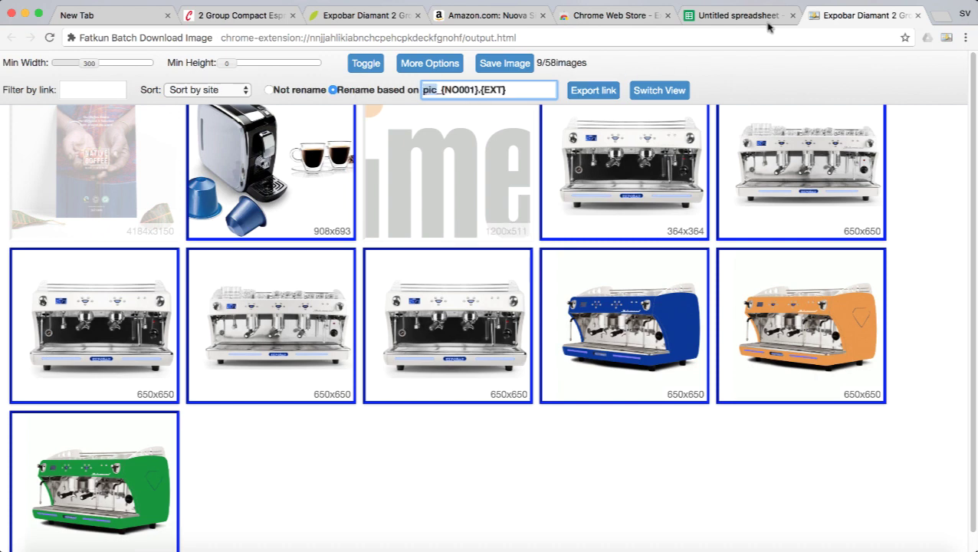
{"action": "left_click", "coordinate": [734, 16]}
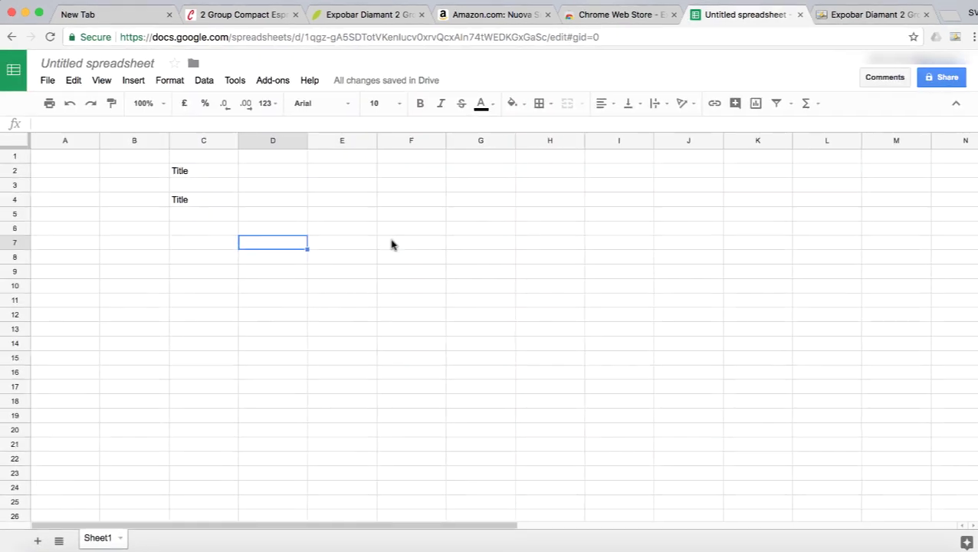
Step: Inspect C4's SUBSTITUTE formula that replaces spaces in C2 with underscores
{"action": "left_click", "coordinate": [202, 199]}
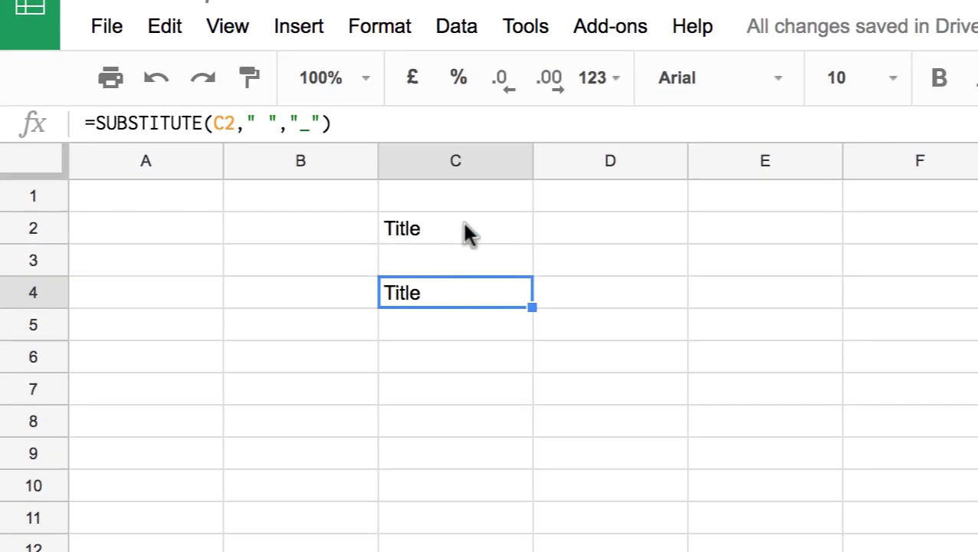
{"action": "left_click", "coordinate": [464, 229]}
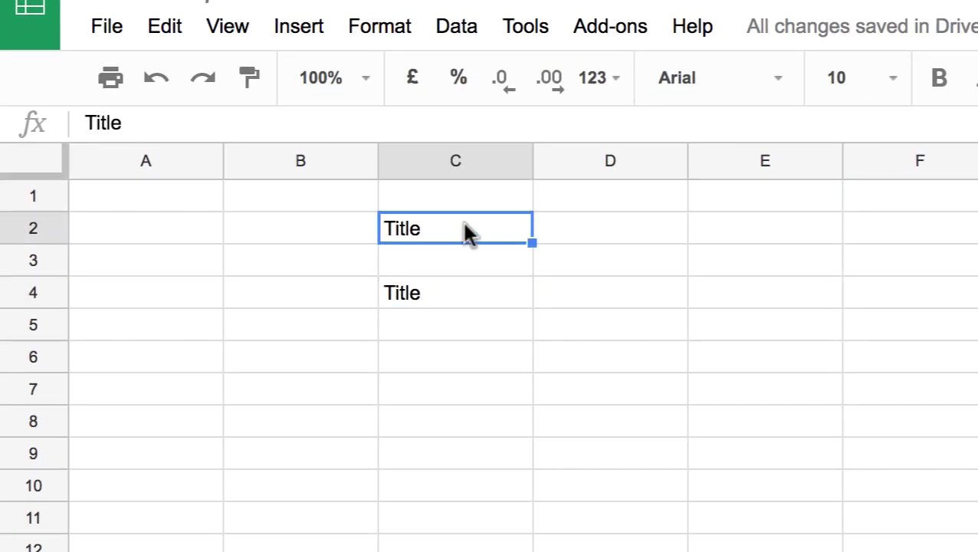
{"action": "left_click", "coordinate": [456, 293]}
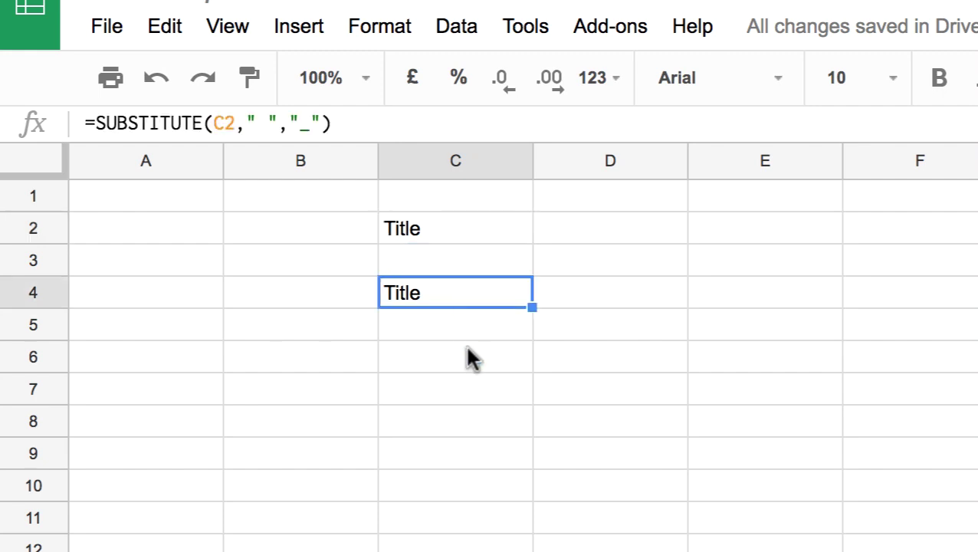
{"action": "left_click", "coordinate": [406, 115]}
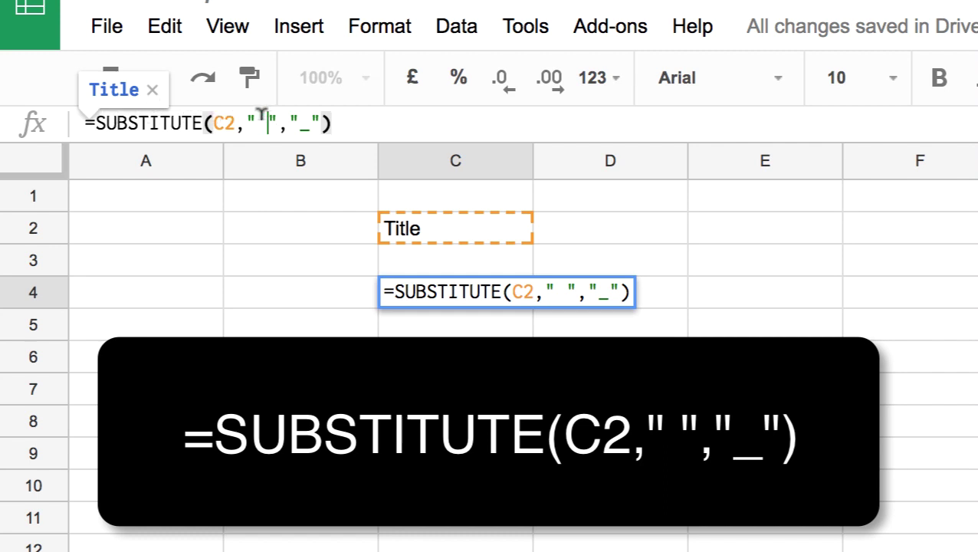
{"action": "left_click_drag", "start_coordinate": [264, 114], "coordinate": [301, 116]}
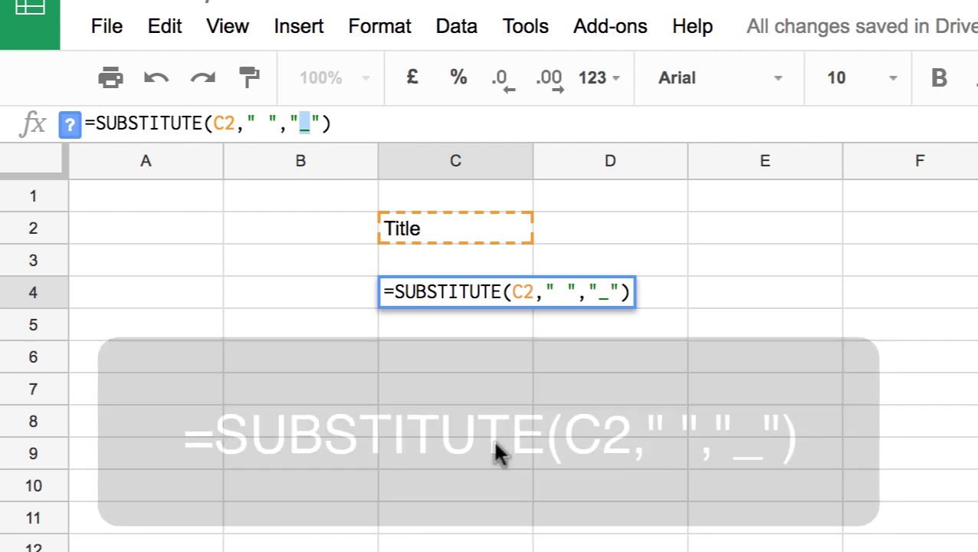
{"action": "key", "text": "Return"}
Step: Paste the Expobar title into C2 as plain text and copy C4's underscored result
{"action": "left_click", "coordinate": [479, 230]}
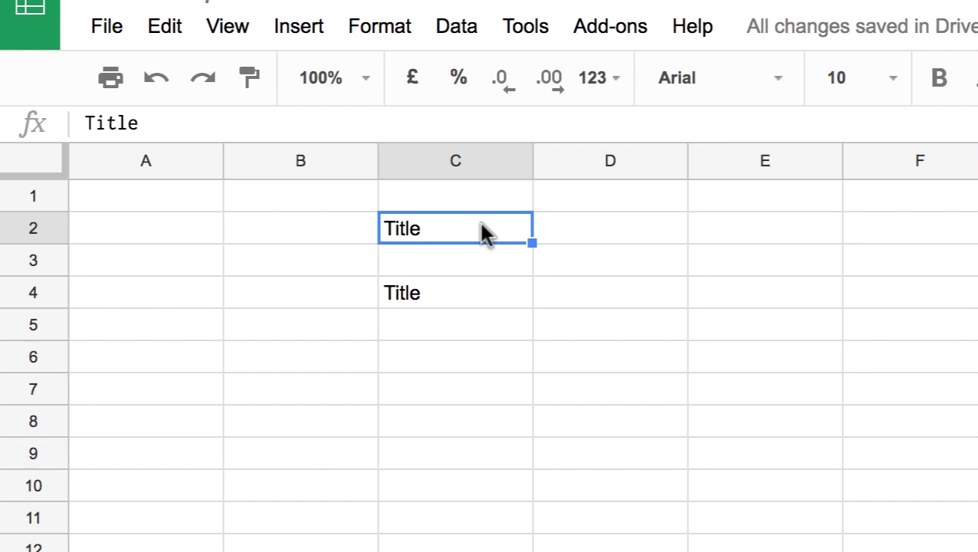
{"action": "key", "text": "ctrl+v"}
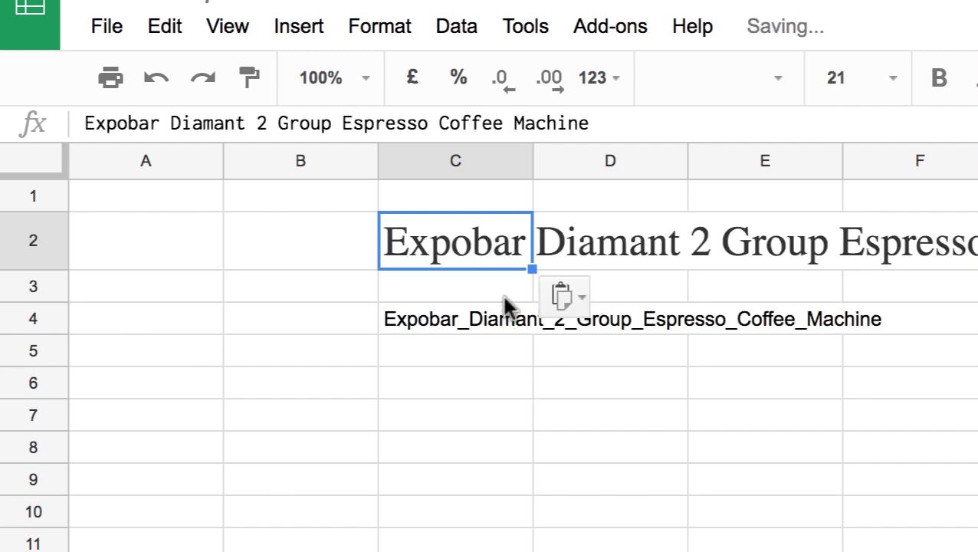
{"action": "key", "text": "ctrl+z"}
{"action": "double_click", "coordinate": [484, 216]}
{"action": "left_click_drag", "start_coordinate": [484, 216], "coordinate": [273, 229]}
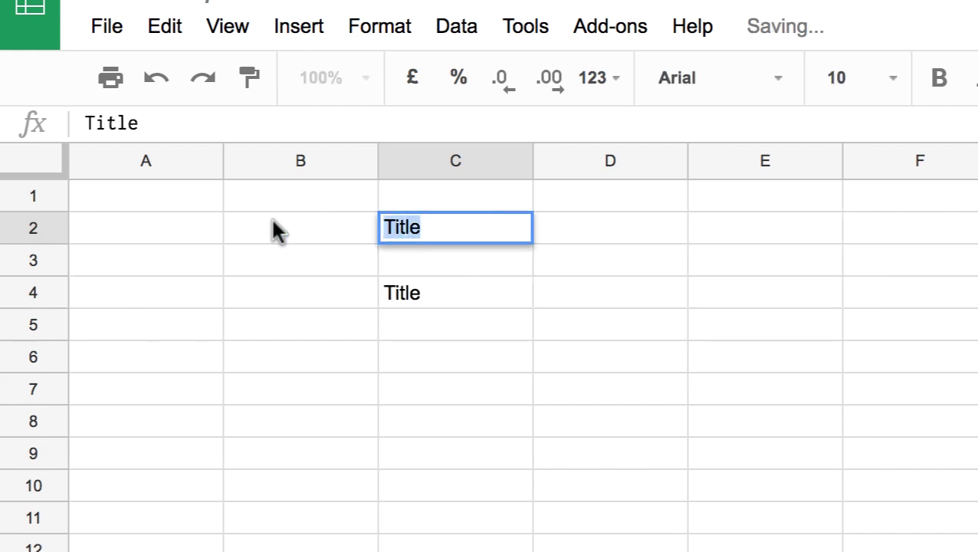
{"action": "key", "text": "ctrl+v"}
{"action": "left_click", "coordinate": [518, 452]}
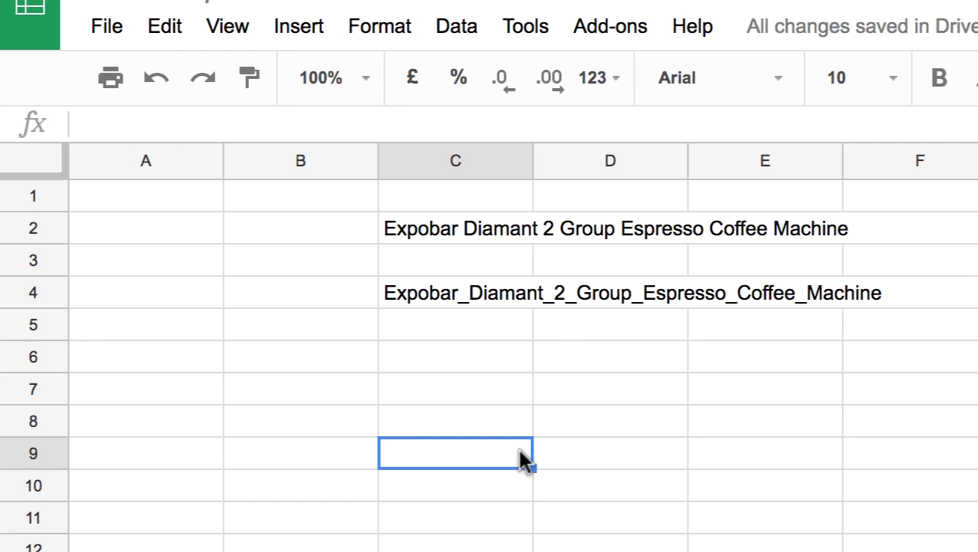
{"action": "left_click", "coordinate": [452, 300]}
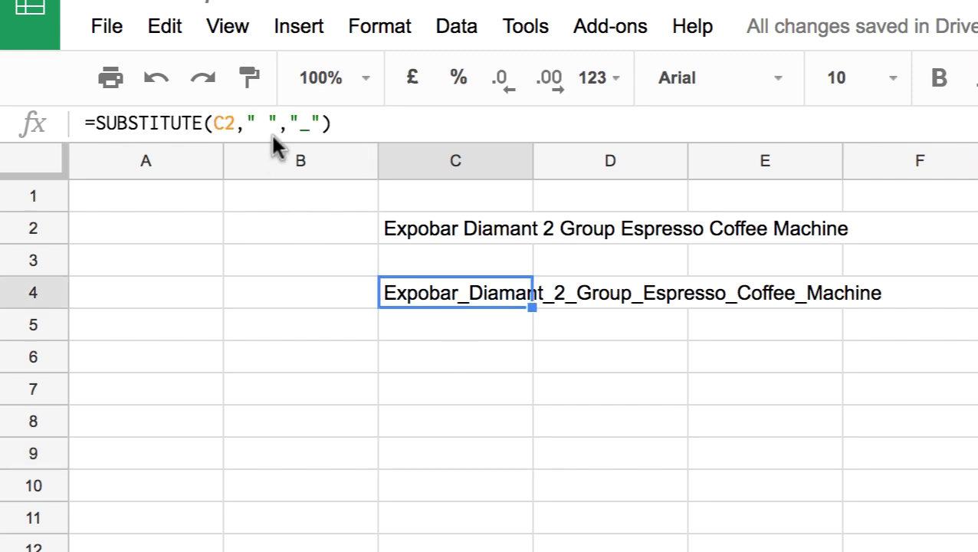
{"action": "key", "text": "ctrl+c"}
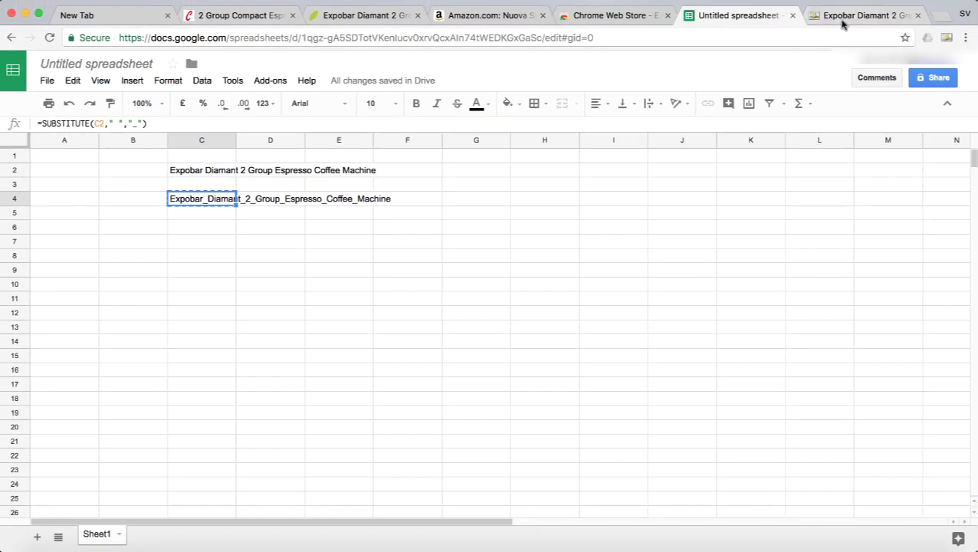
Step: Paste the underscored Expobar product name over 'pic' in the rename pattern, keeping _{NO001}.{EXT}
{"action": "left_click", "coordinate": [842, 21]}
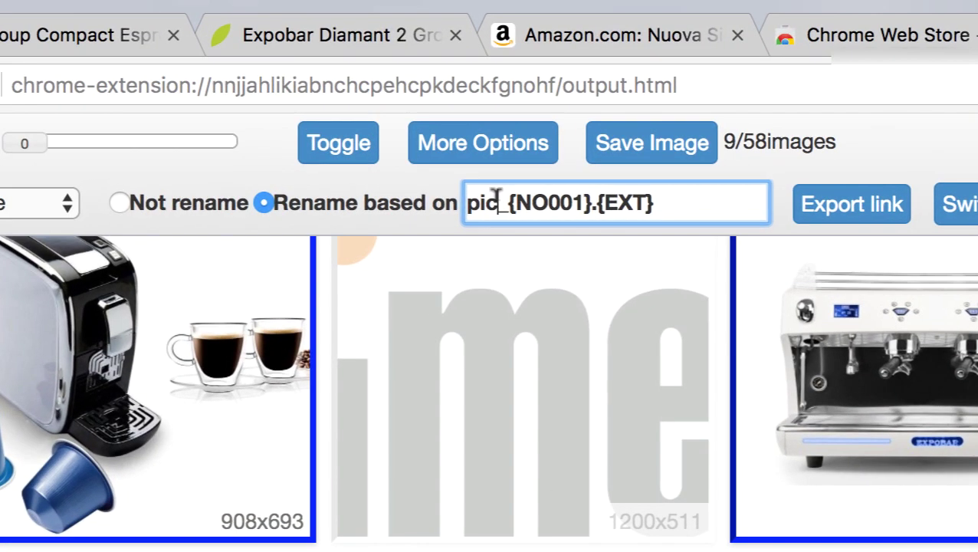
{"action": "key", "text": "ctrl+v"}
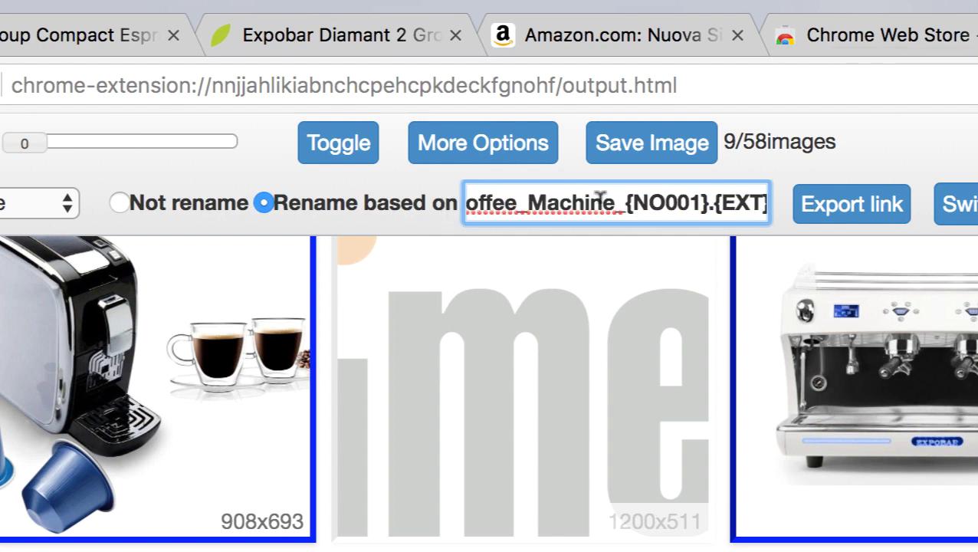
{"action": "left_click_drag", "start_coordinate": [617, 203], "coordinate": [766, 203]}
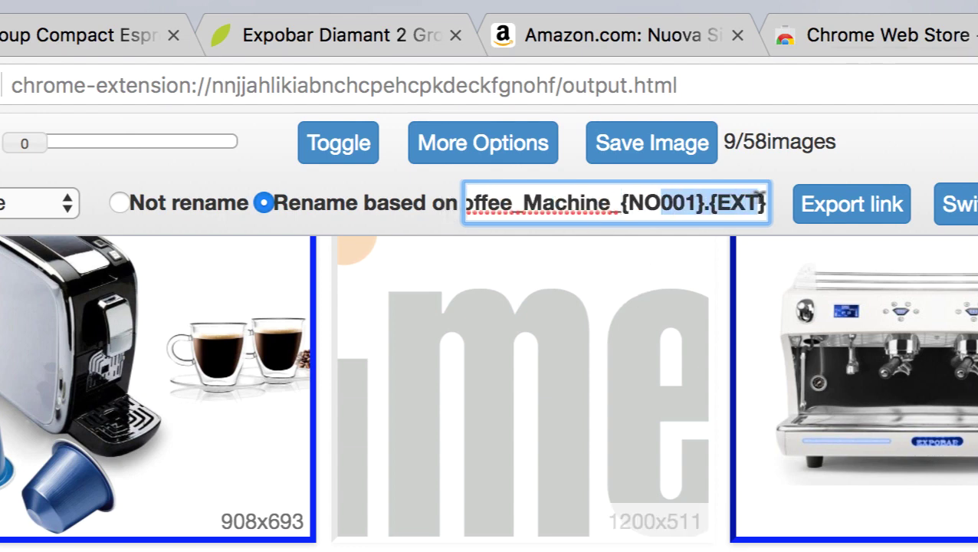
{"action": "left_click", "coordinate": [672, 203]}
{"action": "left_click_drag", "start_coordinate": [628, 198], "coordinate": [694, 197]}
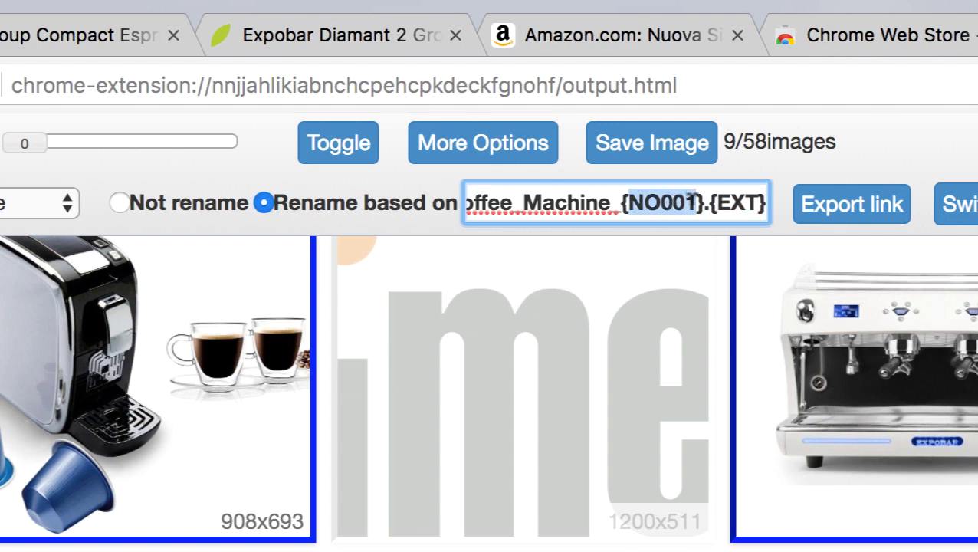
{"action": "left_click", "coordinate": [660, 202]}
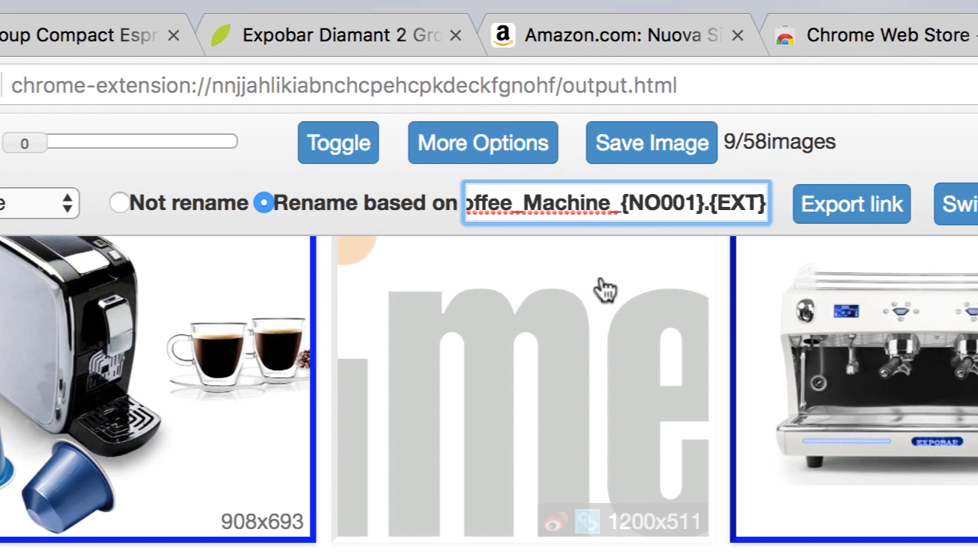
Step: Deselect the 908x693 capsule-machine image so 8 of 58 stay selected
{"action": "left_click", "coordinate": [153, 371]}
{"action": "left_click", "coordinate": [733, 198]}
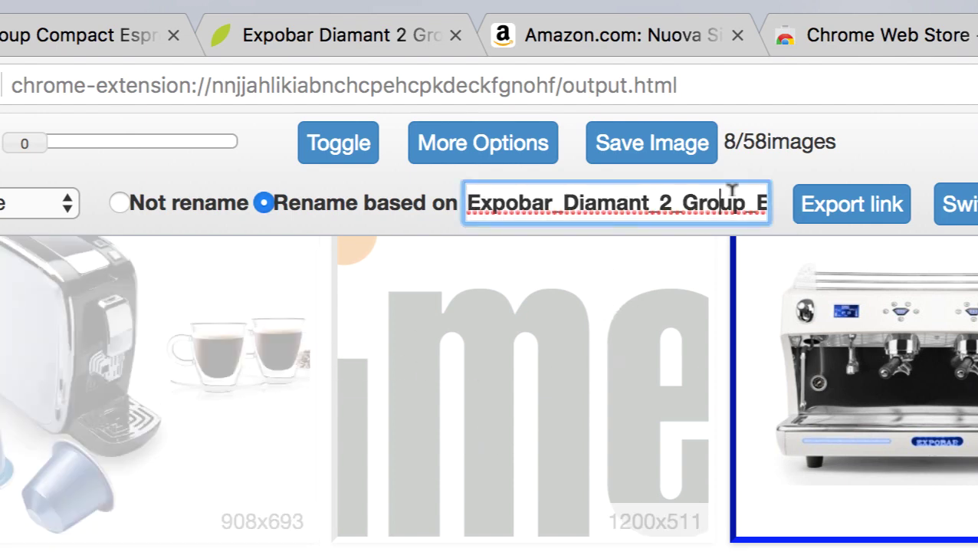
{"action": "left_click_drag", "start_coordinate": [710, 201], "coordinate": [758, 244]}
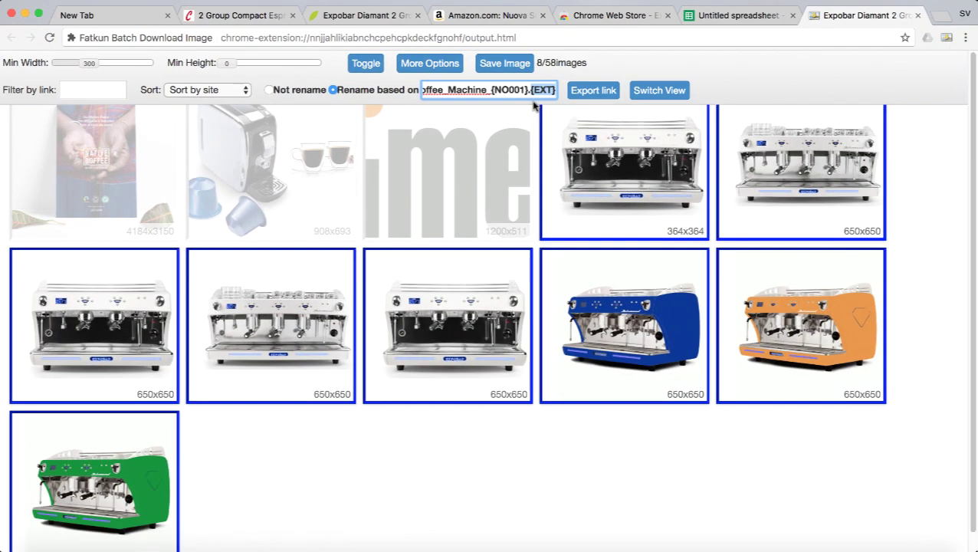
{"action": "left_click", "coordinate": [825, 90]}
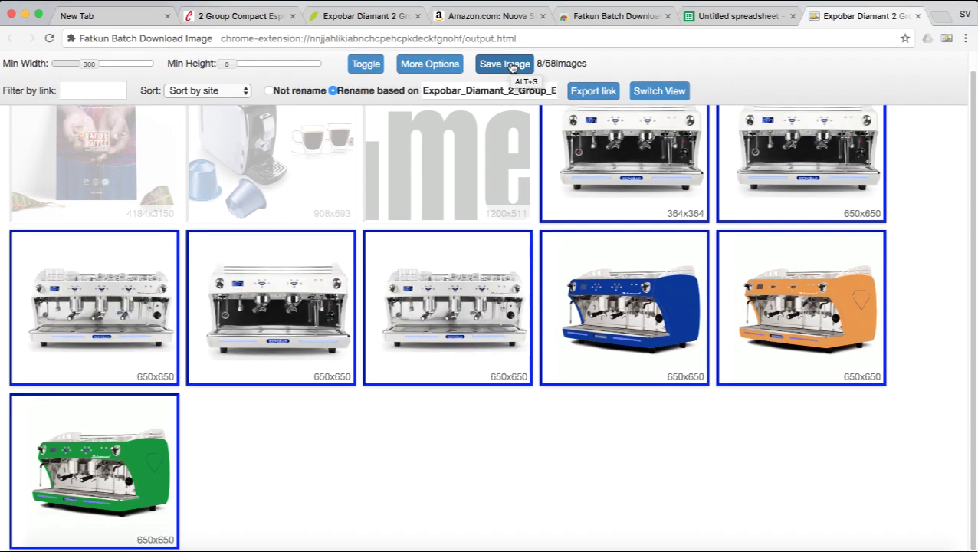
Step: Save the images and follow the warning popup's 'Chrome Downloads Setting' link
{"action": "left_click", "coordinate": [510, 65]}
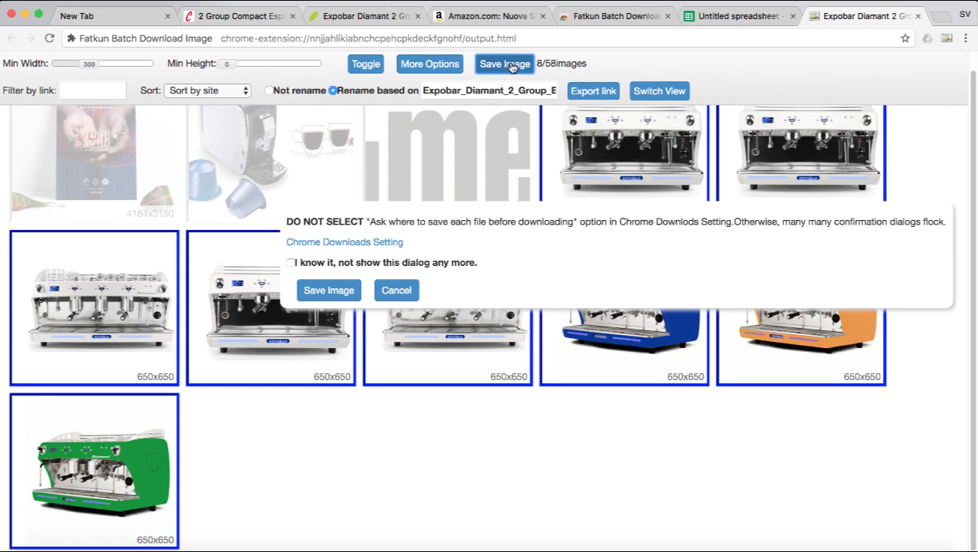
{"action": "left_click", "coordinate": [373, 243]}
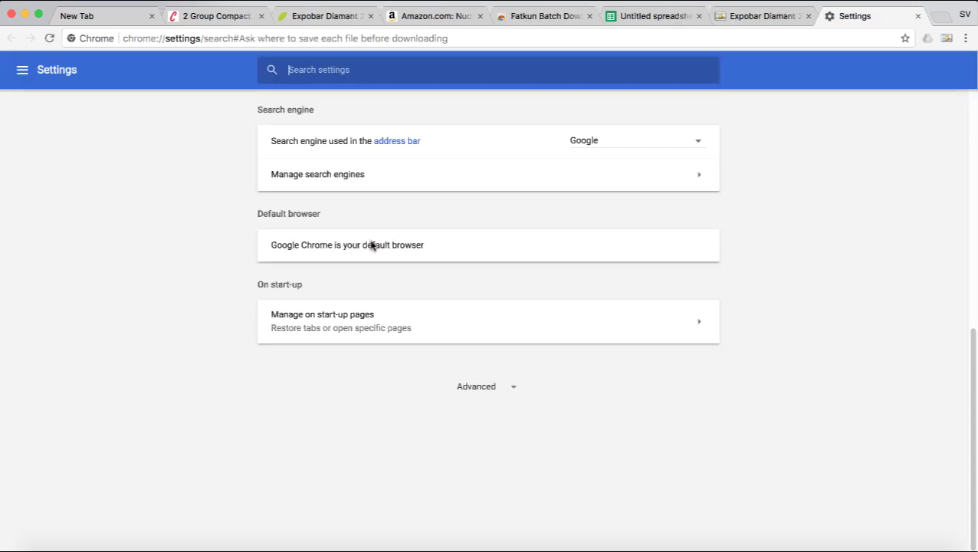
Step: Expand Advanced settings and confirm 'Ask where to save each file before downloading' is off
{"action": "left_click", "coordinate": [497, 388]}
{"action": "scroll", "coordinate": [506, 360], "scroll_direction": "down", "scroll_amount": 4}
{"action": "scroll", "coordinate": [512, 337], "scroll_direction": "down", "scroll_amount": 5}
{"action": "scroll", "coordinate": [515, 306], "scroll_direction": "down", "scroll_amount": 2}
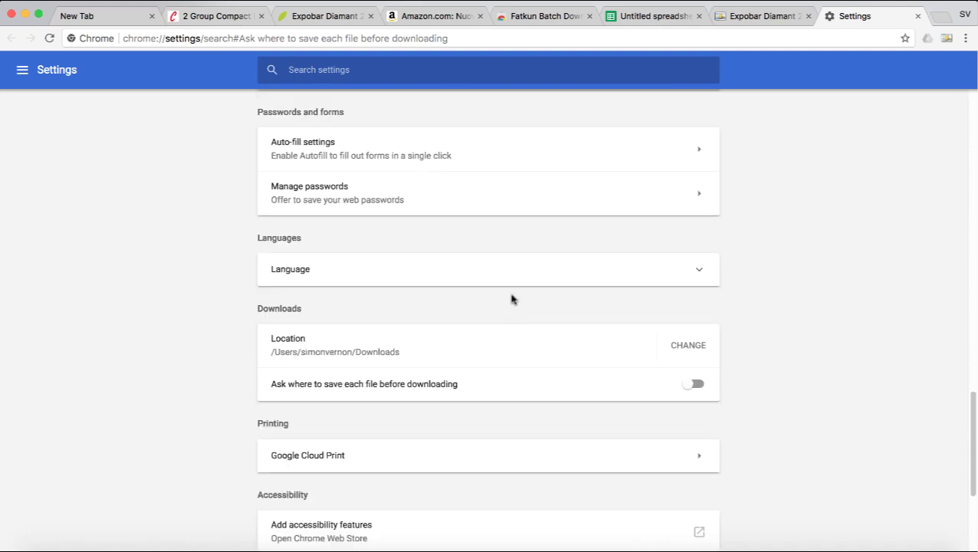
{"action": "scroll", "coordinate": [322, 314], "scroll_direction": "down", "scroll_amount": 1}
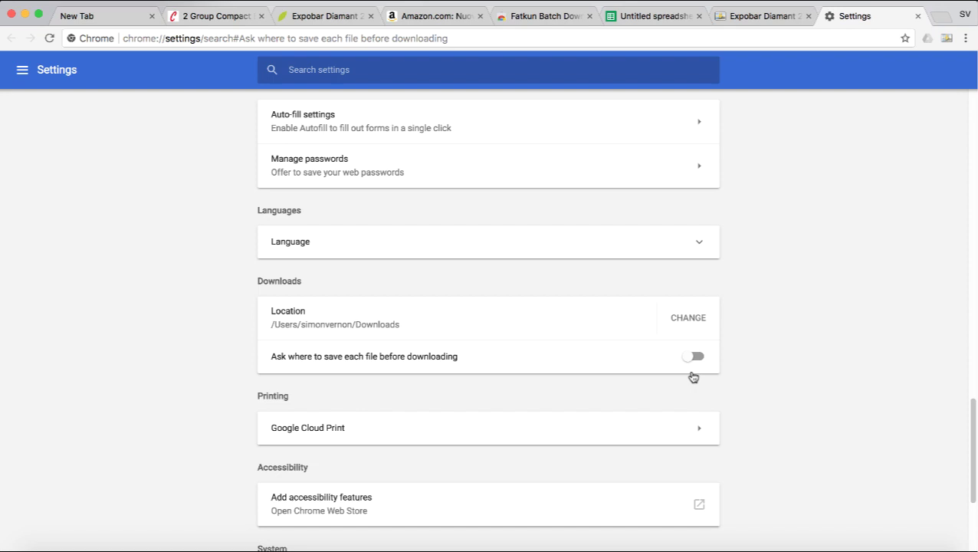
Step: Close Settings, tick 'not show this dialog any more', and save the eight images
{"action": "left_click", "coordinate": [918, 17]}
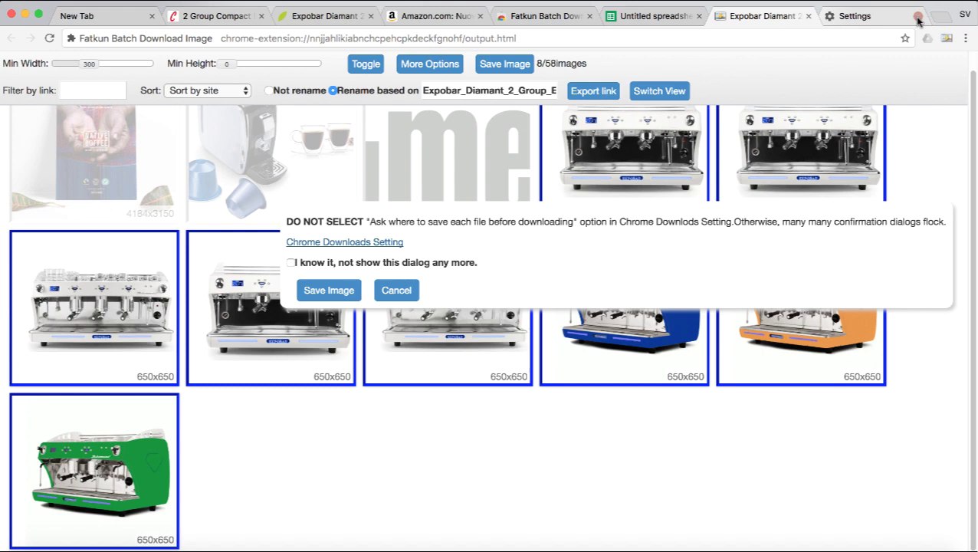
{"action": "left_click", "coordinate": [291, 264]}
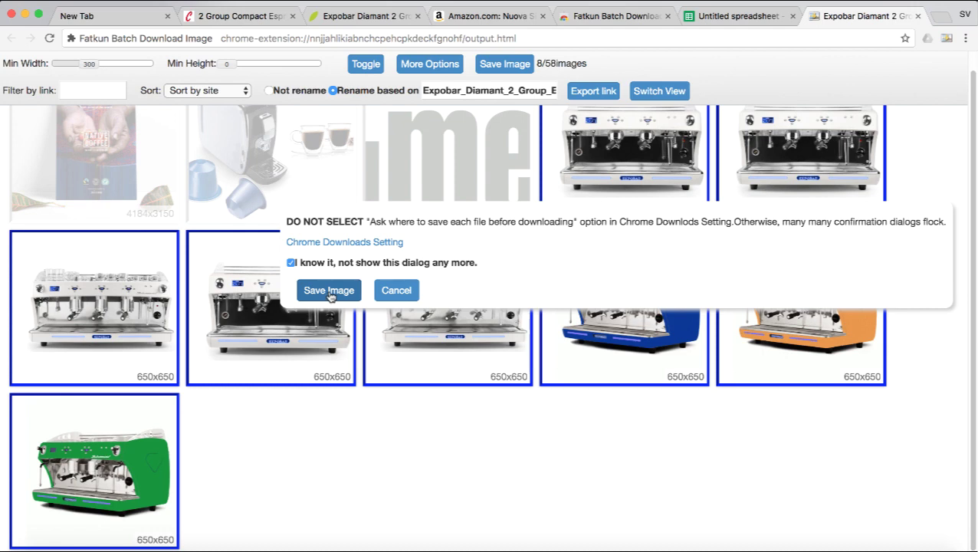
{"action": "left_click", "coordinate": [329, 290]}
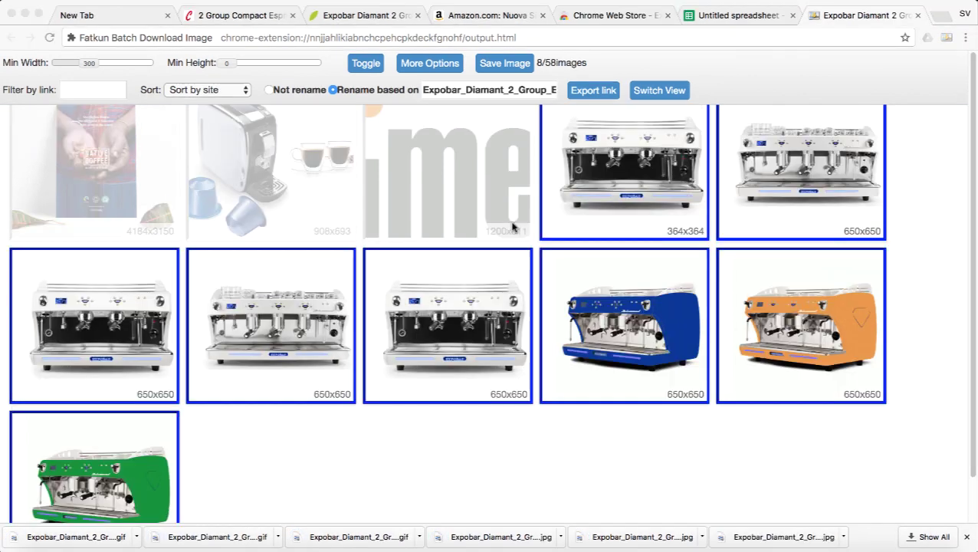
{"action": "left_click", "coordinate": [134, 537]}
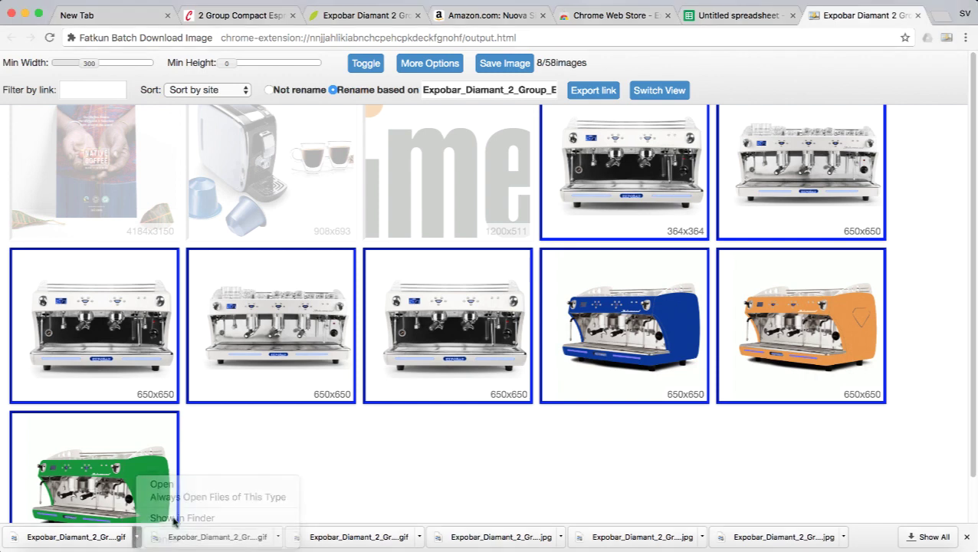
Step: Reveal the download in Finder and check the eight Expobar files 001–008 in list view
{"action": "left_click", "coordinate": [134, 537]}
{"action": "left_click", "coordinate": [182, 518]}
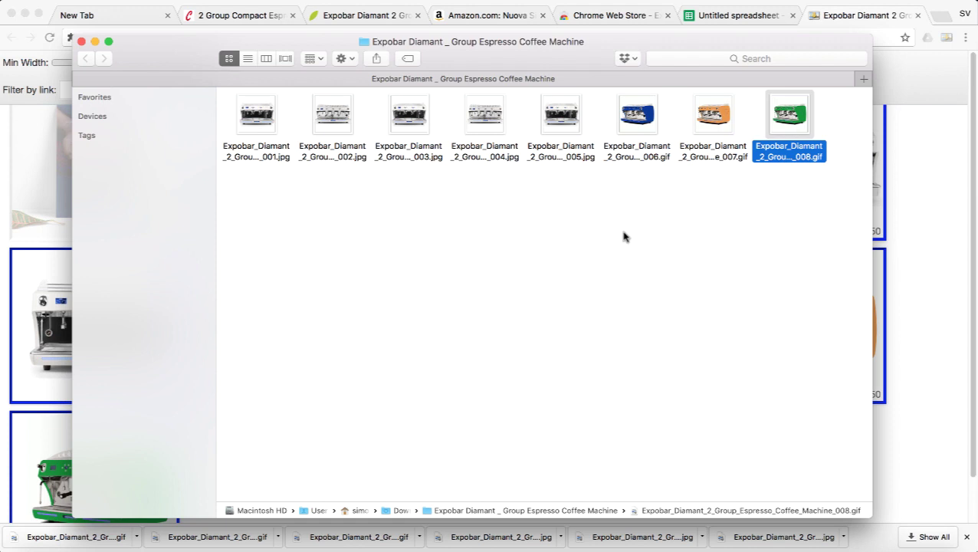
{"action": "left_click", "coordinate": [800, 225]}
{"action": "left_click_drag", "start_coordinate": [825, 213], "coordinate": [198, 122]}
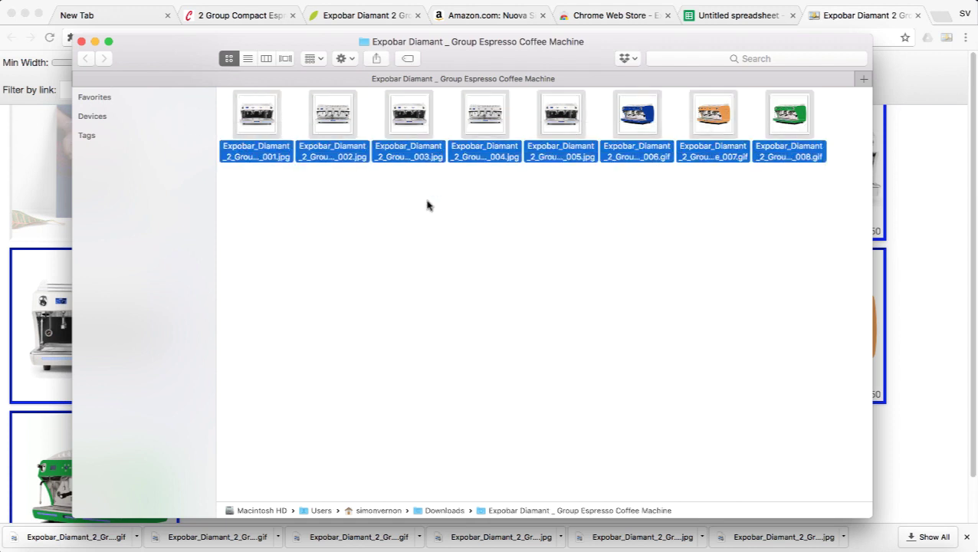
{"action": "left_click", "coordinate": [451, 198]}
{"action": "left_click", "coordinate": [247, 58]}
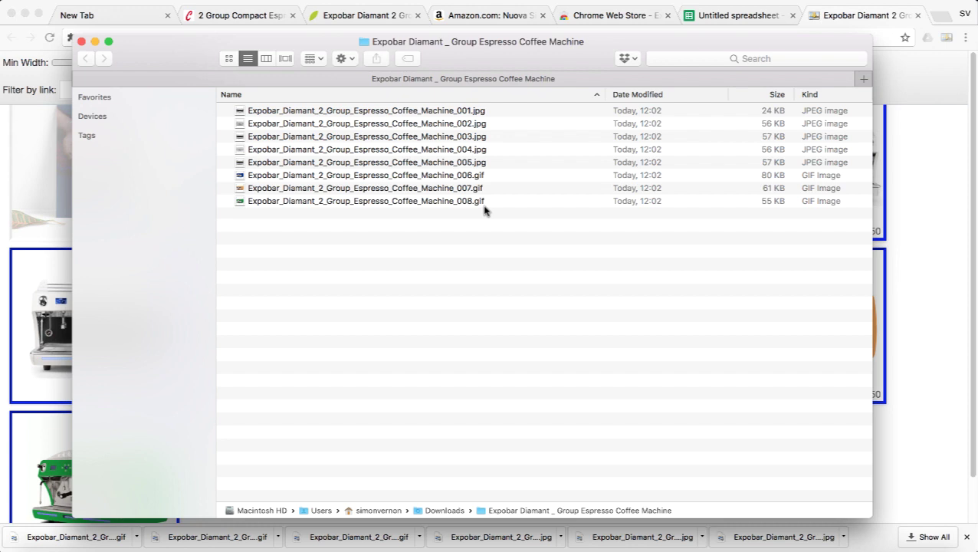
Step: Close the Finder window showing the downloaded Expobar images
{"action": "left_click", "coordinate": [914, 251]}
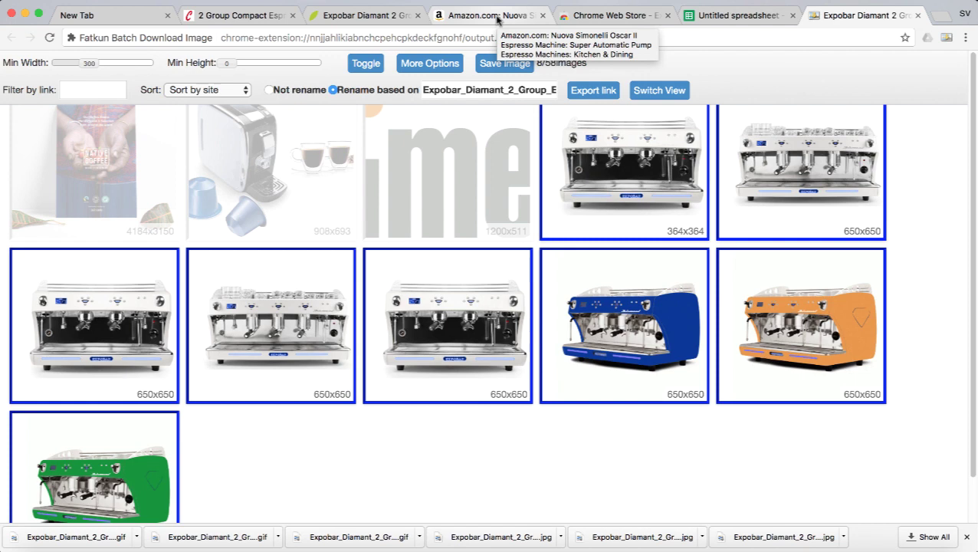
Step: Open the Oscar II product's enlarged photo gallery on Amazon and close the Expobar results tab
{"action": "left_click", "coordinate": [496, 20]}
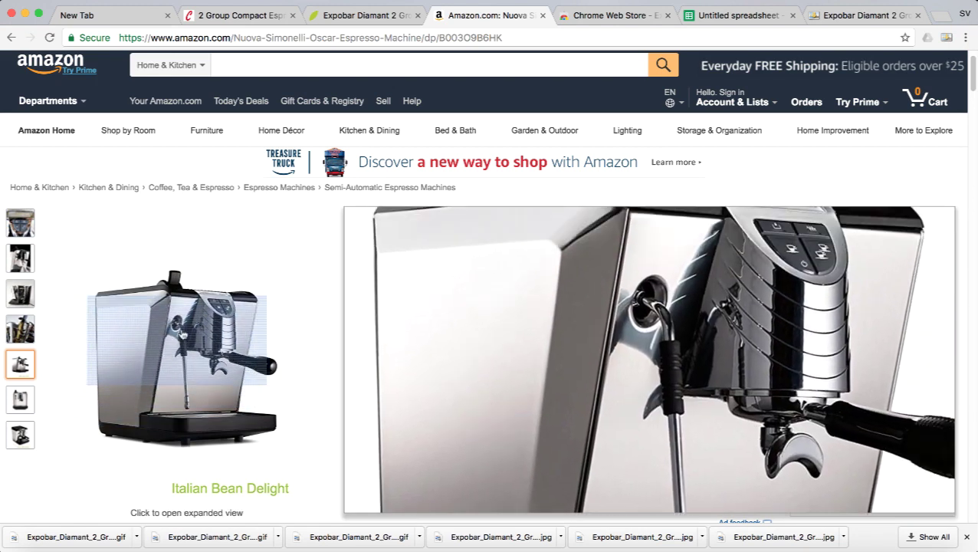
{"action": "mouse_move", "coordinate": [188, 356]}
{"action": "right_click", "coordinate": [193, 328]}
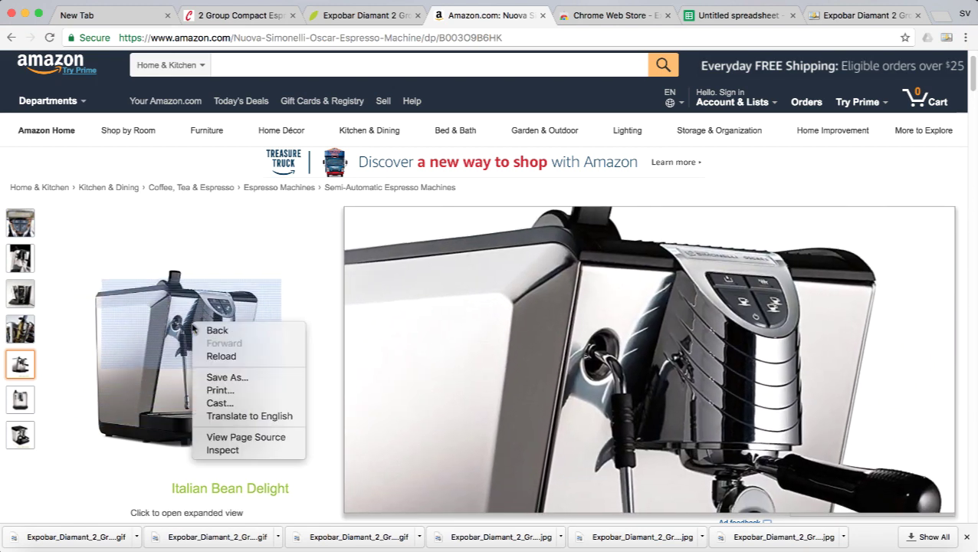
{"action": "left_click", "coordinate": [290, 305]}
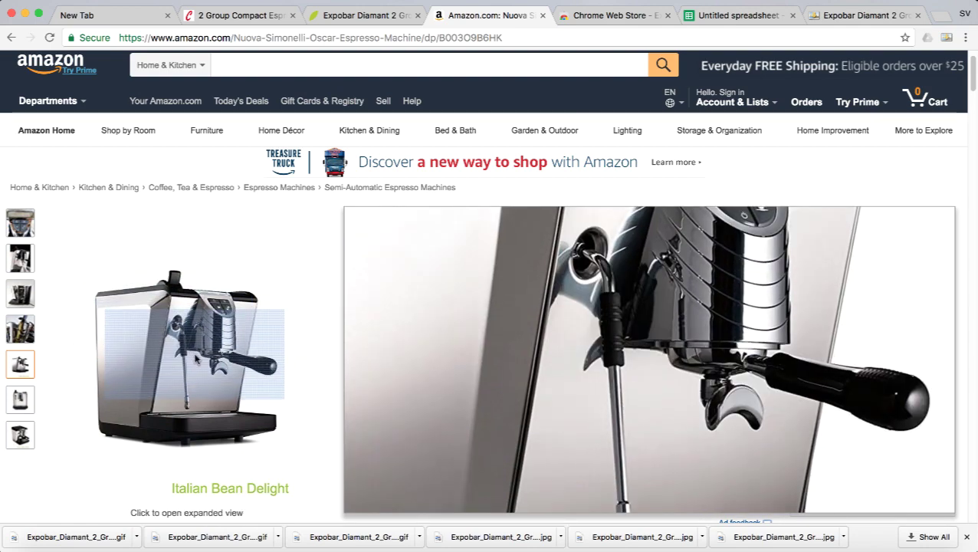
{"action": "left_click", "coordinate": [190, 351]}
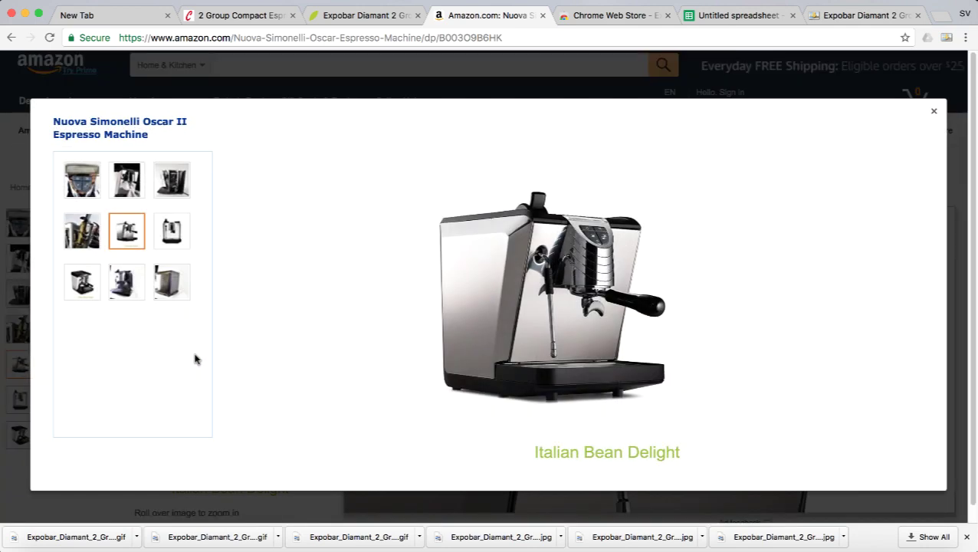
{"action": "right_click", "coordinate": [553, 284]}
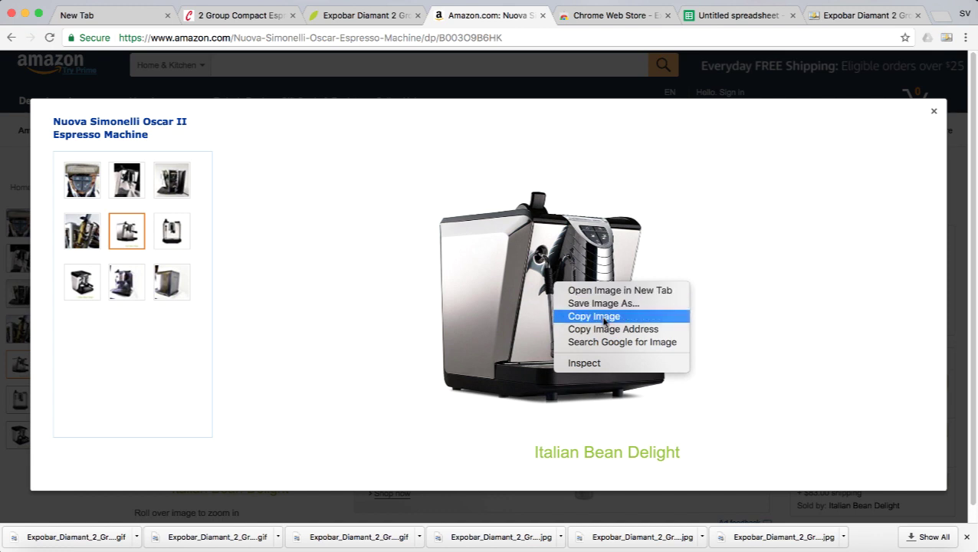
{"action": "left_click", "coordinate": [859, 138]}
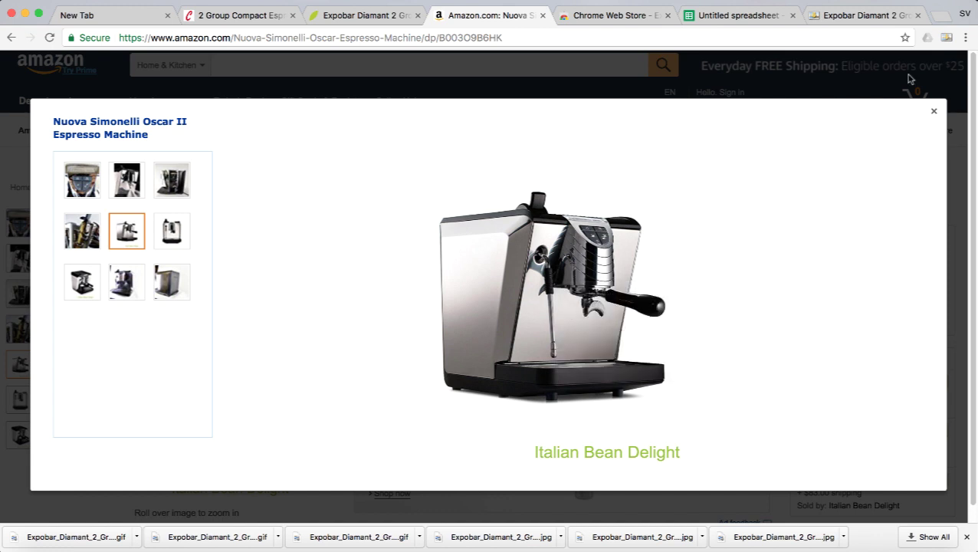
{"action": "left_click", "coordinate": [918, 15]}
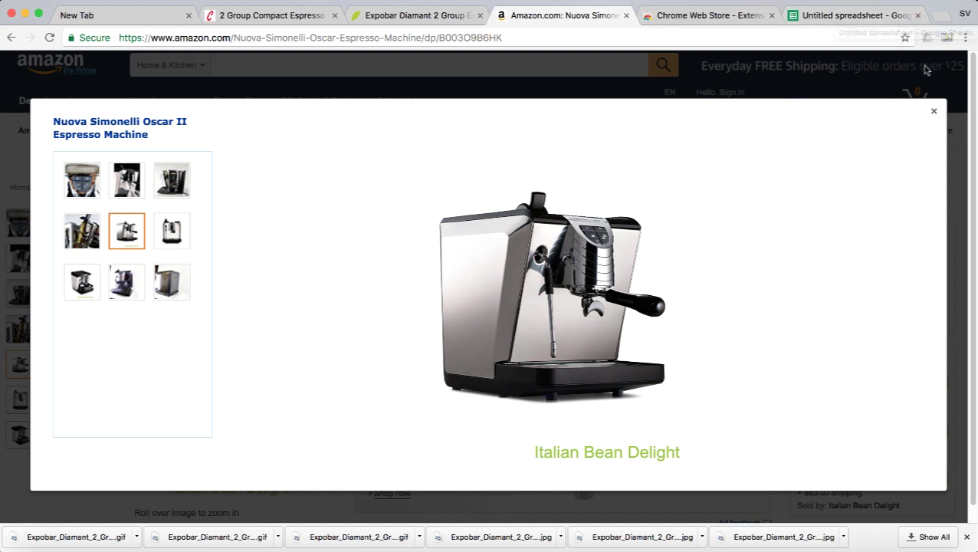
Step: Grab Amazon images with minimum width 660 and height 340, excluding the 1940x500 fashion banner
{"action": "left_click", "coordinate": [947, 39]}
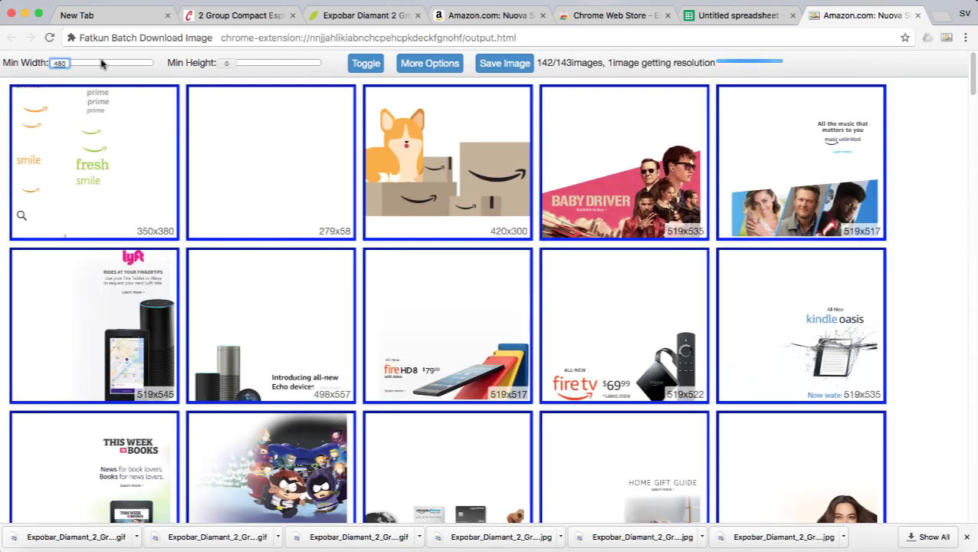
{"action": "left_click_drag", "start_coordinate": [60, 63], "coordinate": [125, 64]}
{"action": "left_click_drag", "start_coordinate": [227, 63], "coordinate": [249, 64]}
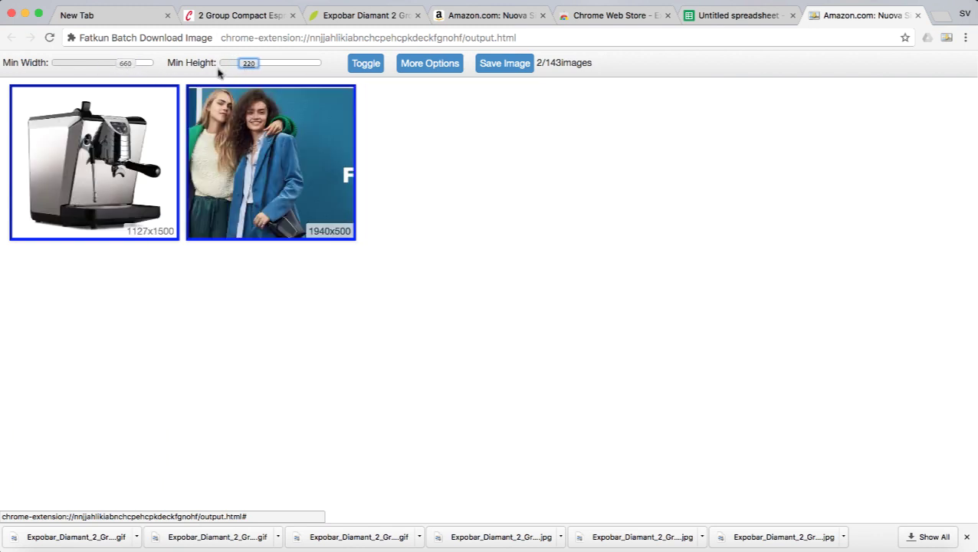
{"action": "left_click_drag", "start_coordinate": [248, 64], "coordinate": [261, 64]}
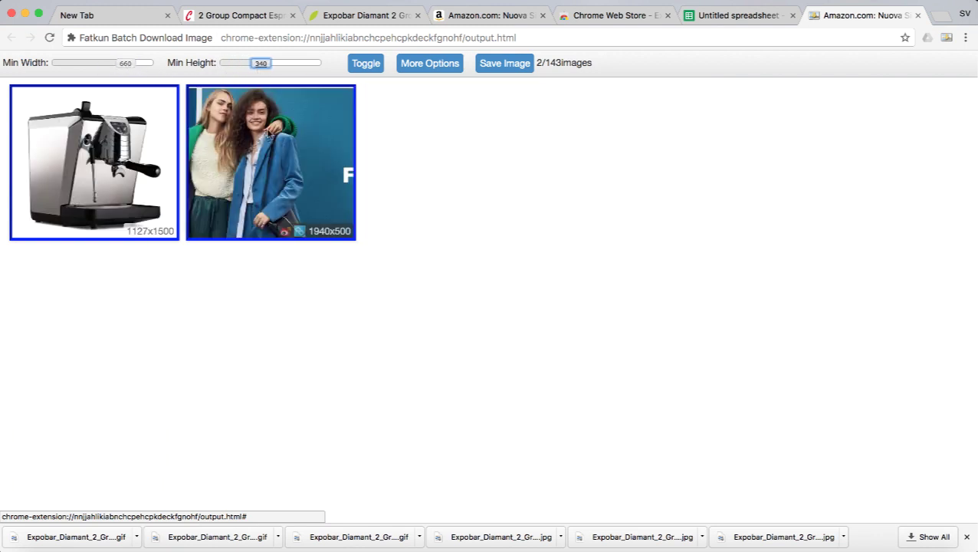
{"action": "left_click", "coordinate": [262, 96]}
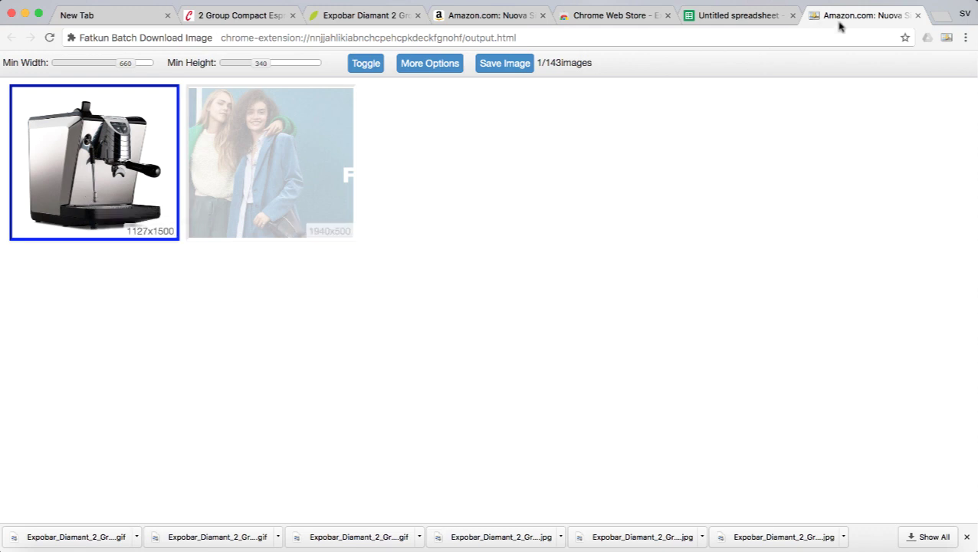
{"action": "left_click_drag", "start_coordinate": [838, 17], "coordinate": [629, 15]}
Step: Add the front view and the angled cup view of the Oscar II to the results
{"action": "left_click", "coordinate": [484, 16]}
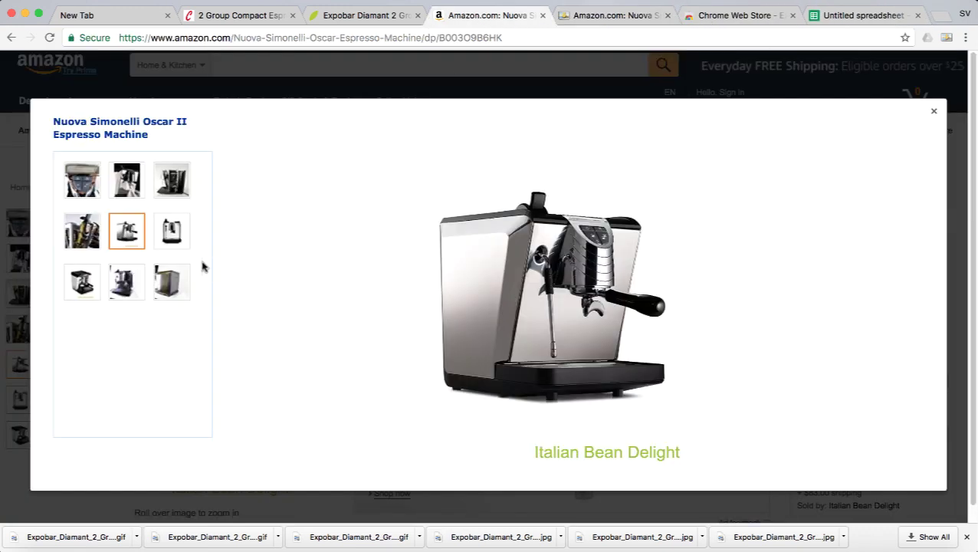
{"action": "left_click", "coordinate": [171, 234]}
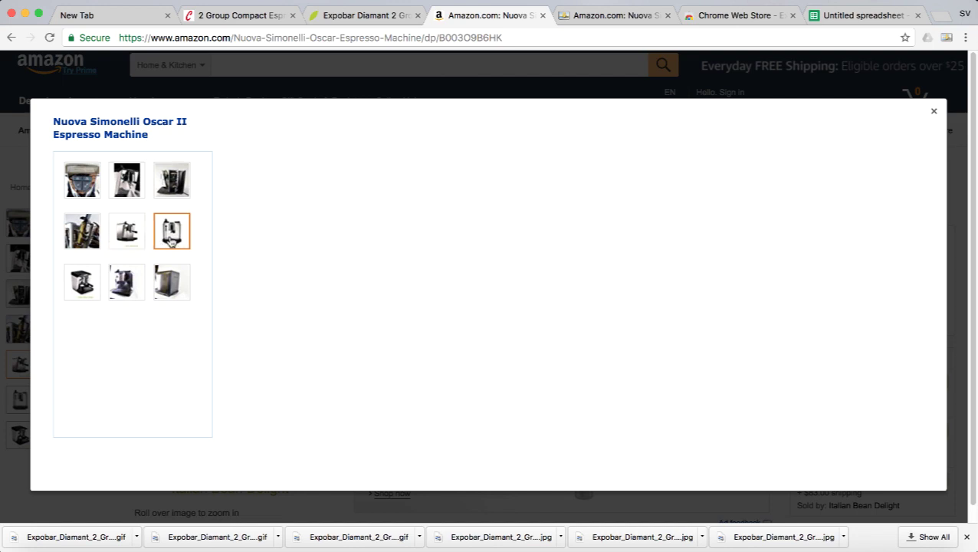
{"action": "left_click", "coordinate": [946, 38]}
{"action": "left_click", "coordinate": [890, 75]}
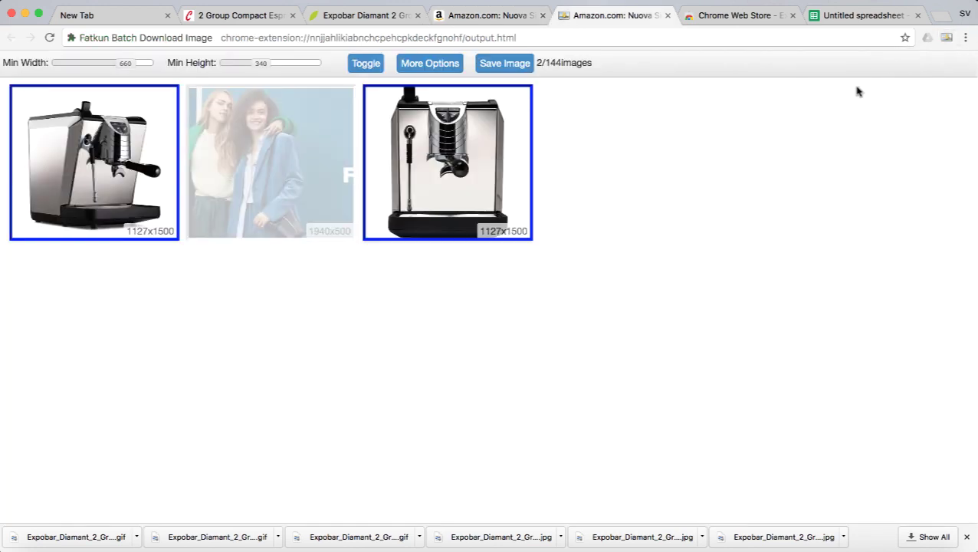
{"action": "left_click", "coordinate": [484, 15]}
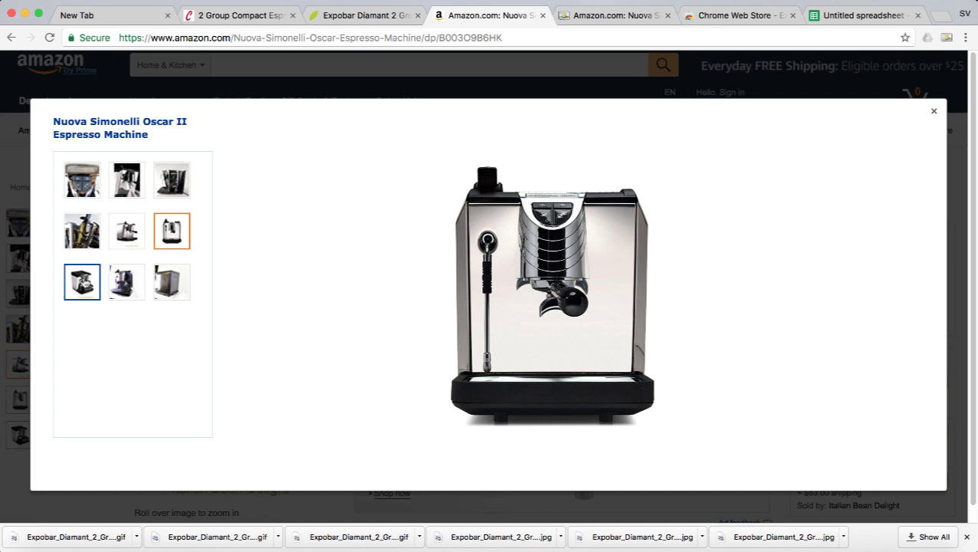
{"action": "left_click", "coordinate": [82, 282]}
{"action": "left_click", "coordinate": [945, 38]}
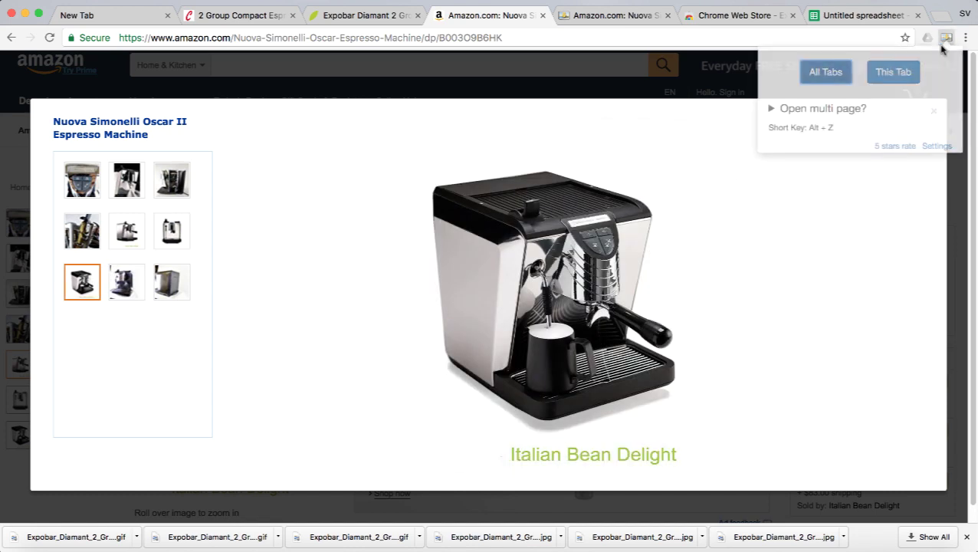
{"action": "left_click", "coordinate": [893, 73]}
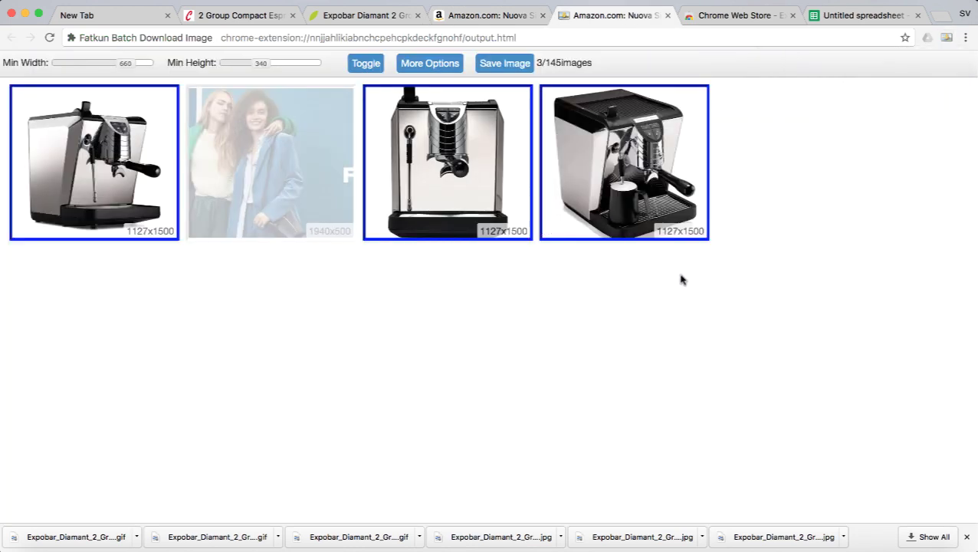